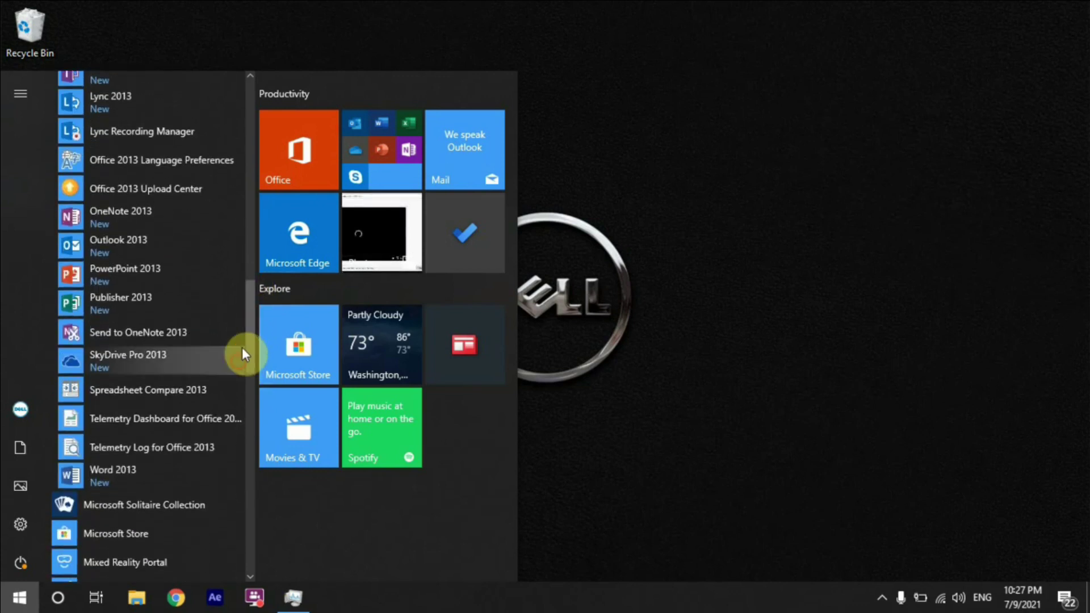
# - Launch Word 2013 from the installed apps and close it again
pyautogui.click(131, 476)
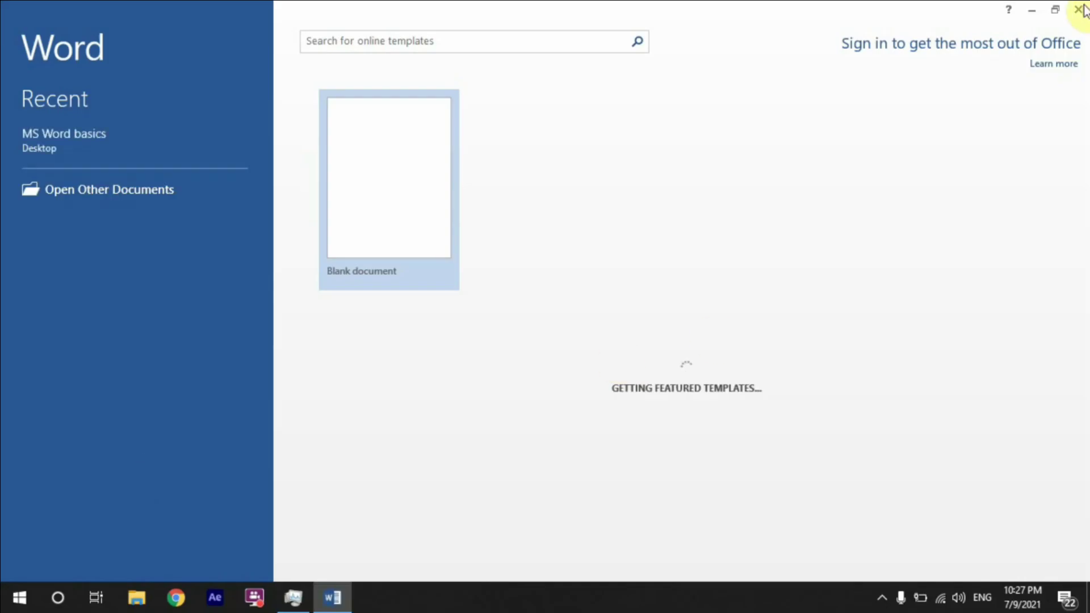
pyautogui.click(1080, 11)
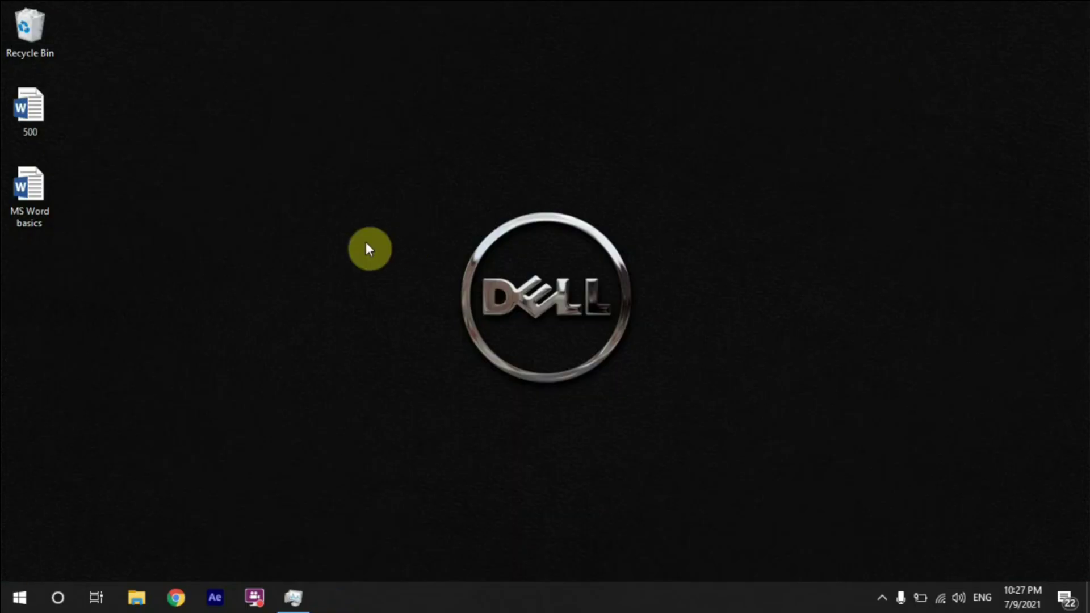
pyautogui.click(14, 602)
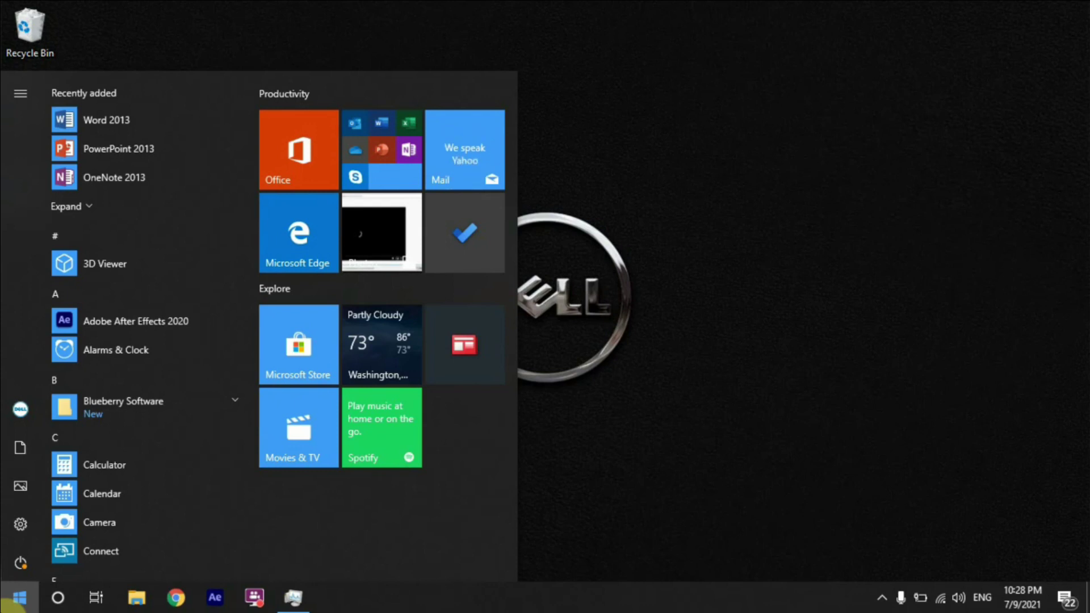
pyautogui.click(12, 603)
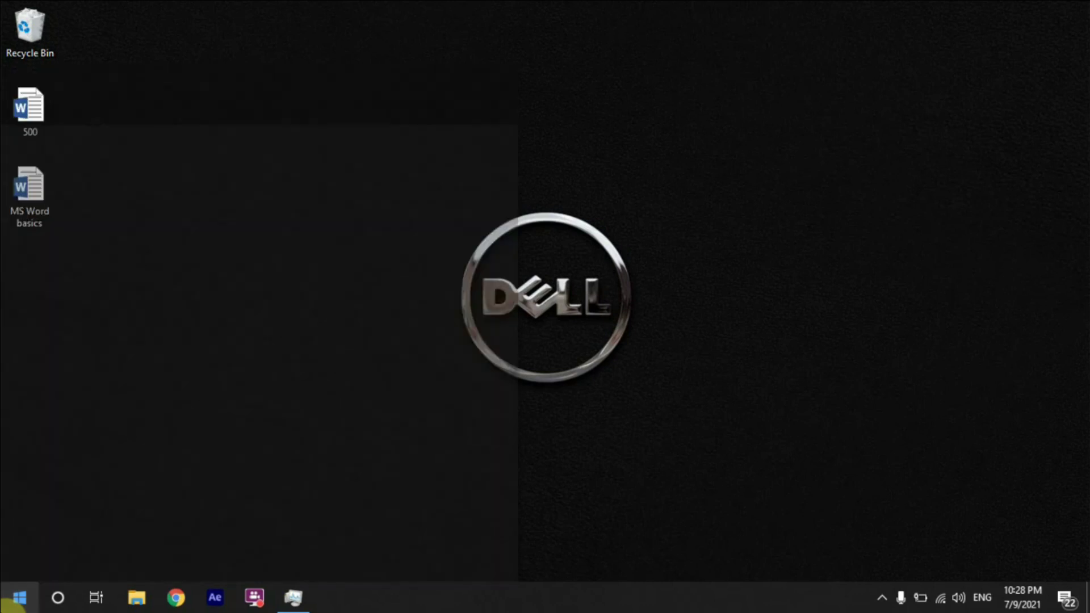
# - Search Windows for "ms word", then clear and dismiss the search
pyautogui.click(13, 603)
pyautogui.write('ms word')
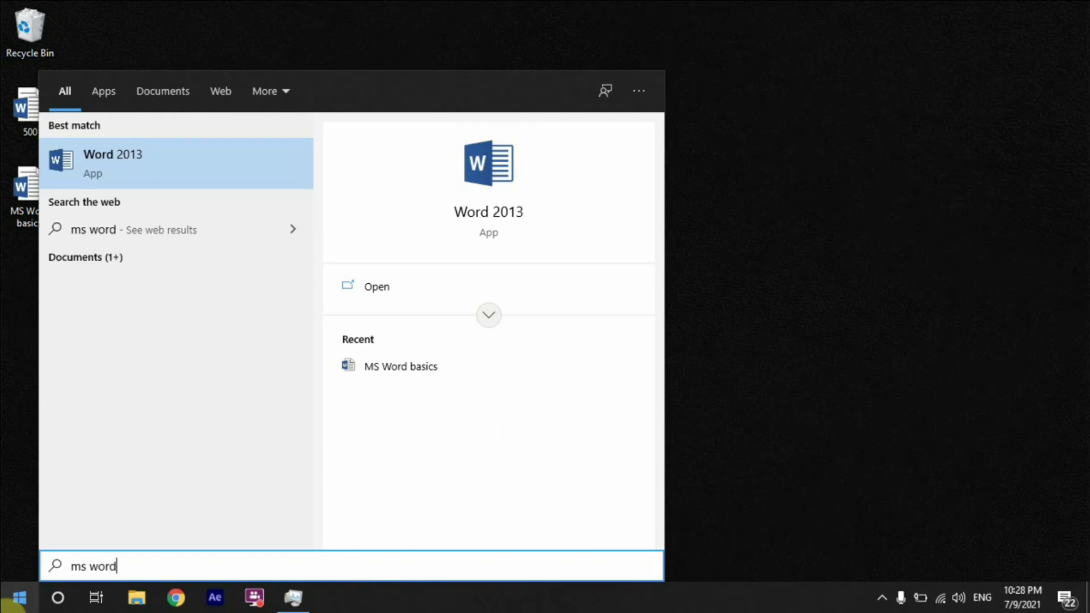
pyautogui.press('BackSpace')
pyautogui.press('BackSpace')
pyautogui.press('BackSpace')
pyautogui.press('BackSpace')
pyautogui.press('BackSpace')
pyautogui.press('BackSpace')
pyautogui.press('BackSpace')
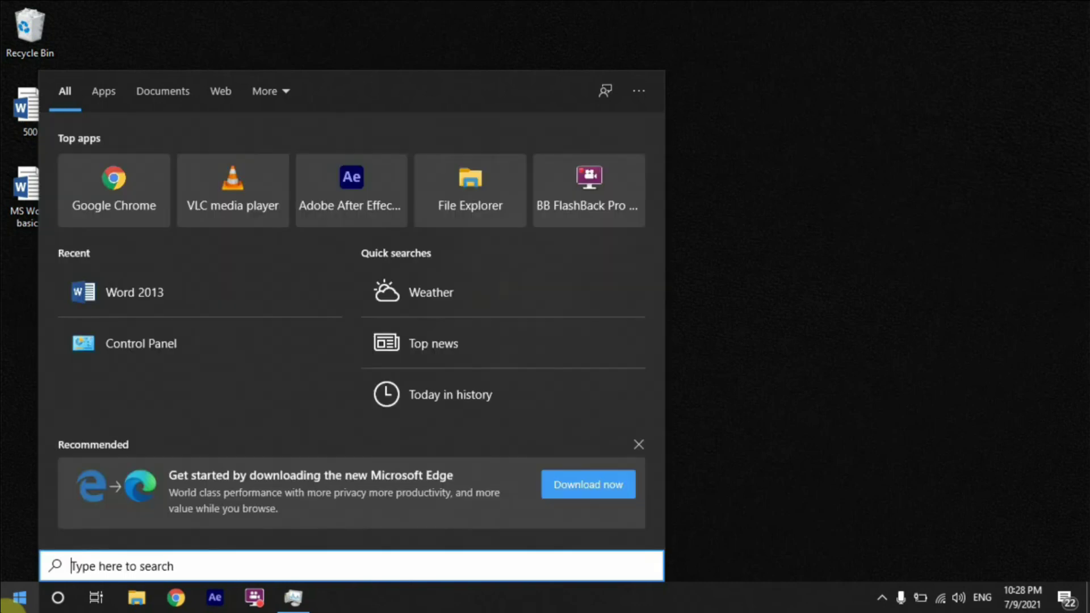
pyautogui.click(817, 203)
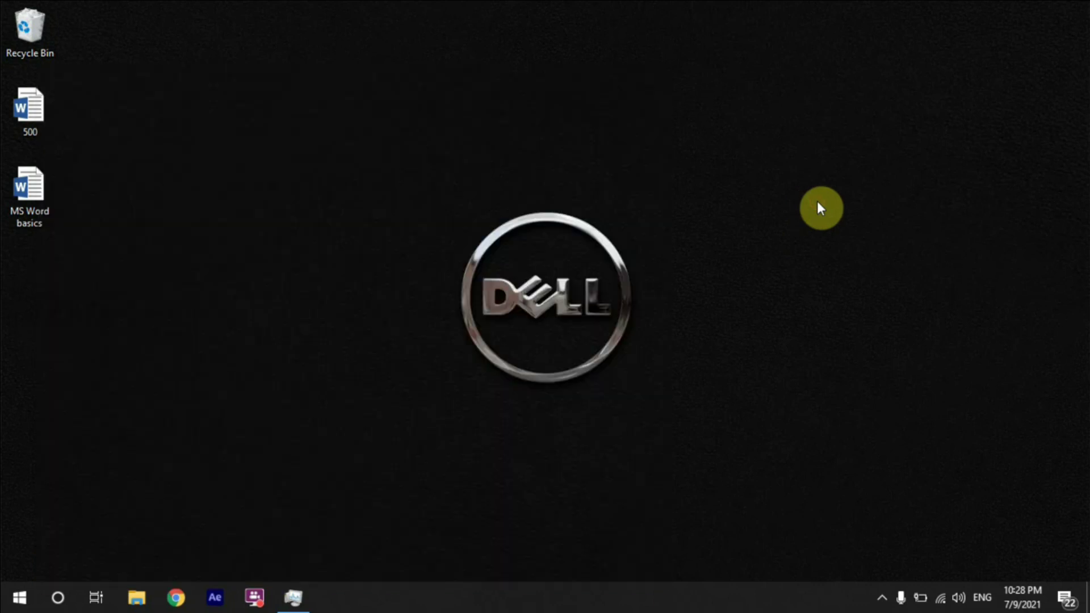
# - Create a new Microsoft Word document on the desktop and name it "job"
pyautogui.rightClick(818, 203)
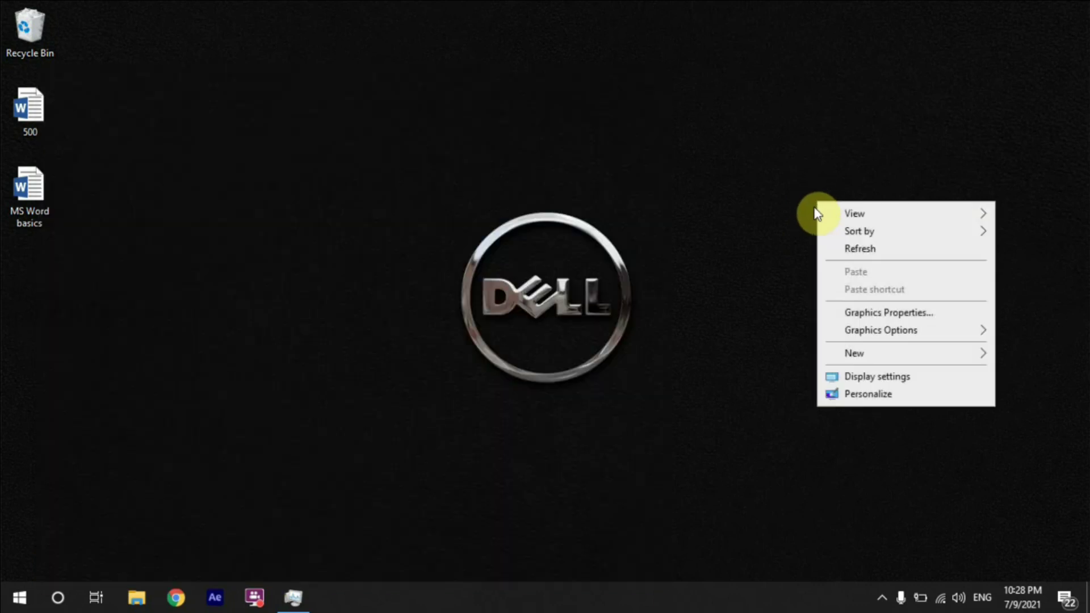
pyautogui.moveTo(878, 354)
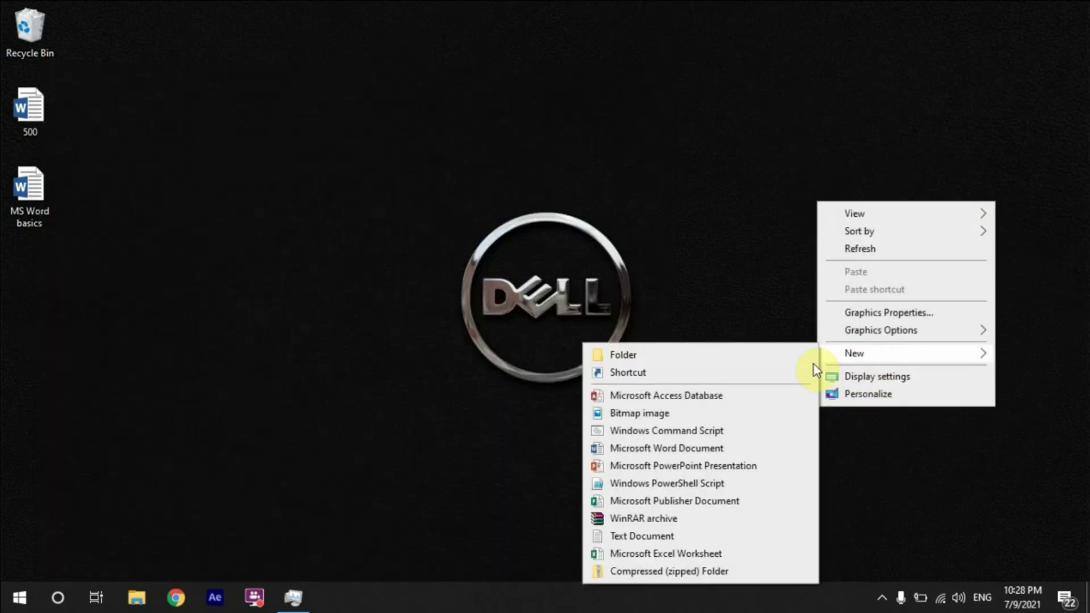
pyautogui.click(686, 450)
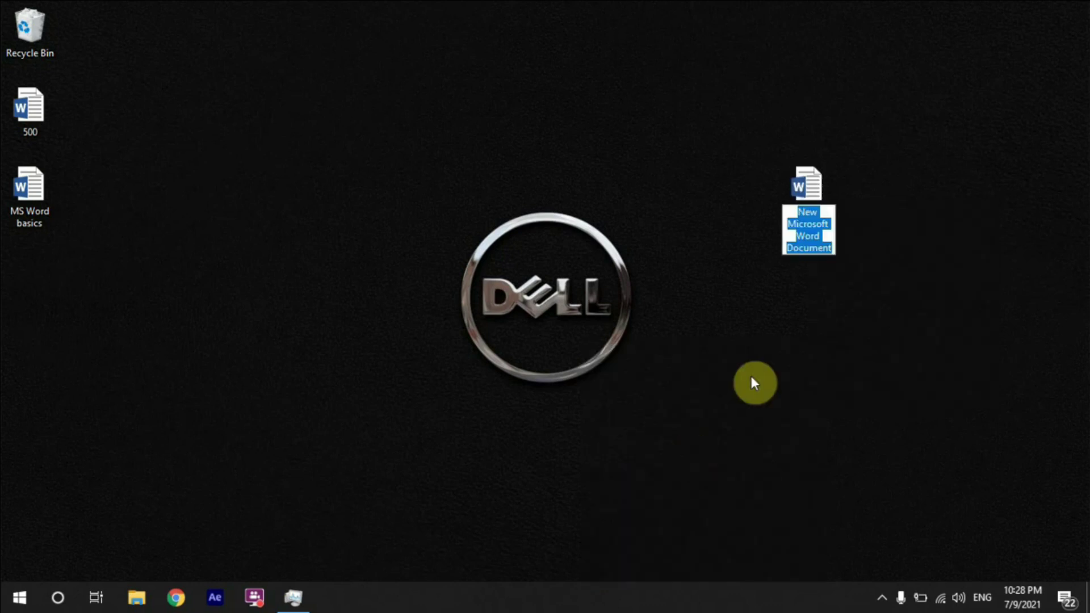
pyautogui.write('job')
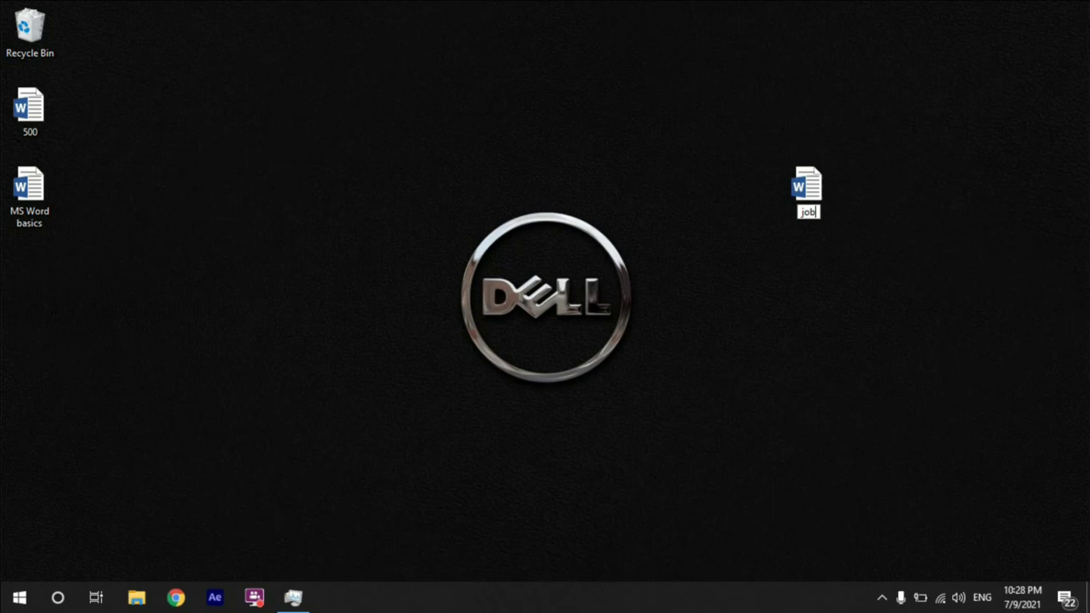
pyautogui.press('Return')
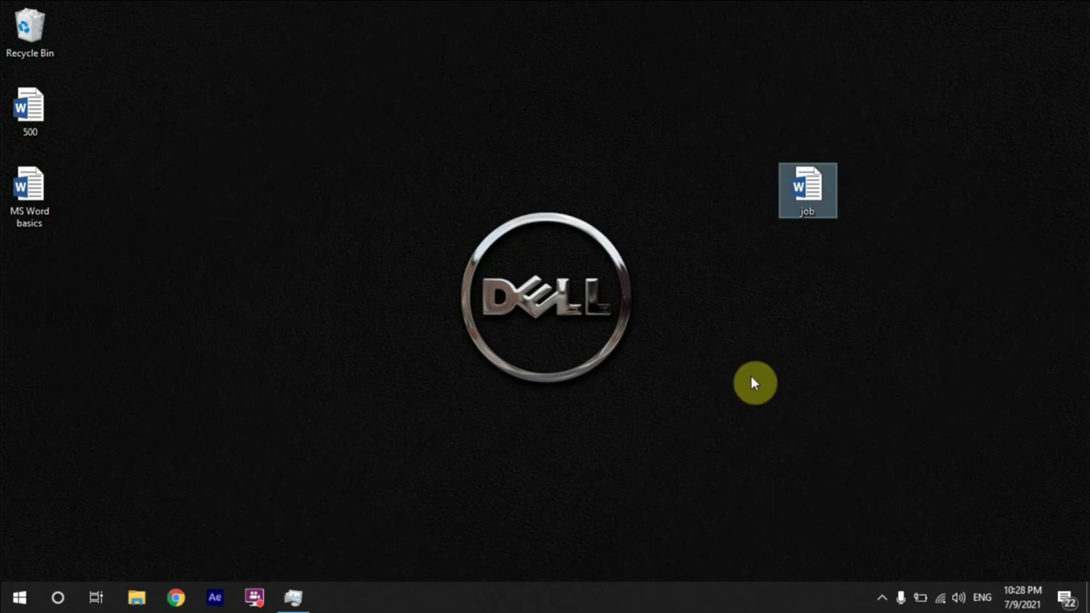
# - Open the new job document in Word and close it again
pyautogui.press('Return')
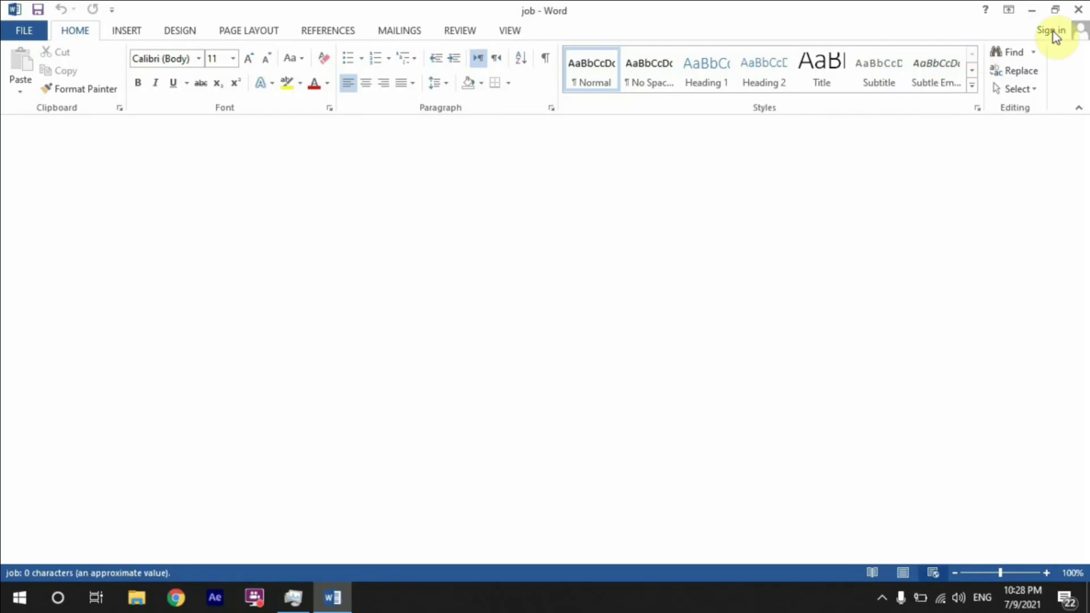
pyautogui.click(1078, 9)
# - Browse the Windows list of installed apps down to its last entries
pyautogui.press('super')
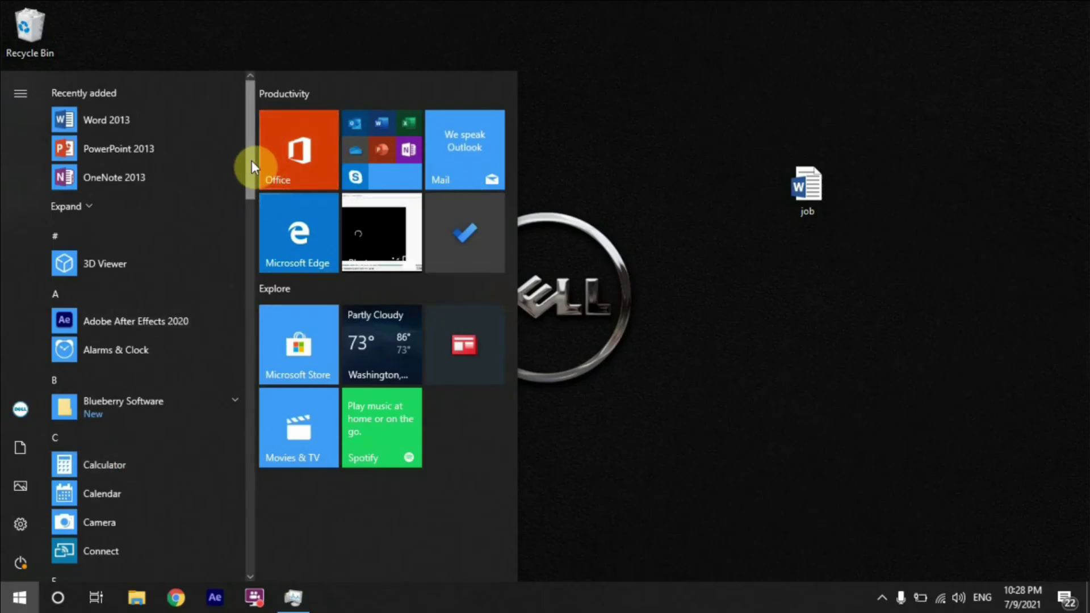
pyautogui.moveTo(251, 163); pyautogui.dragTo(245, 289)
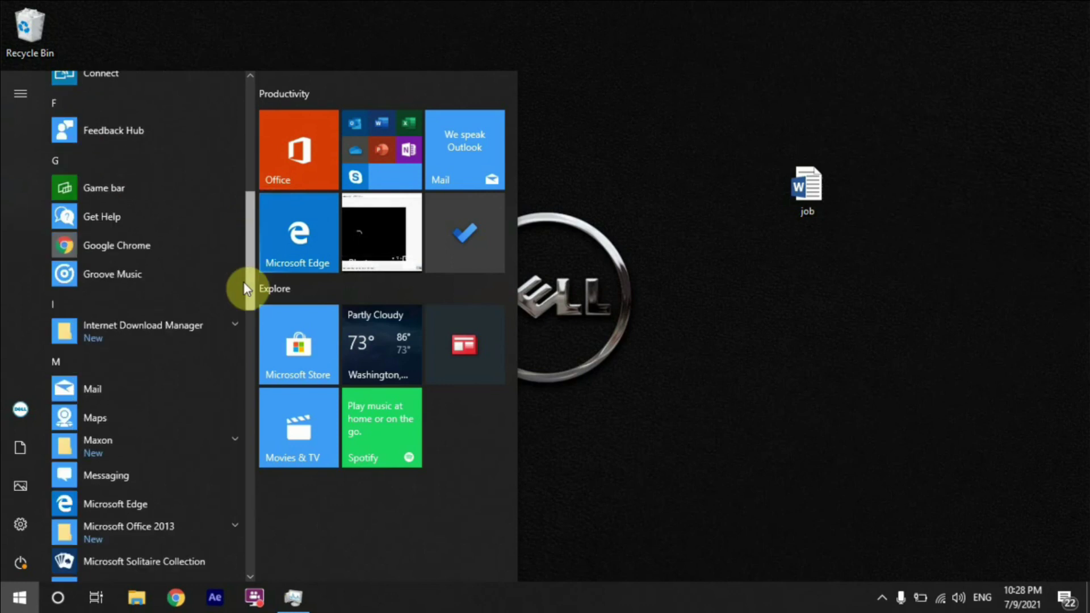
pyautogui.scroll(-5, 246, 289)
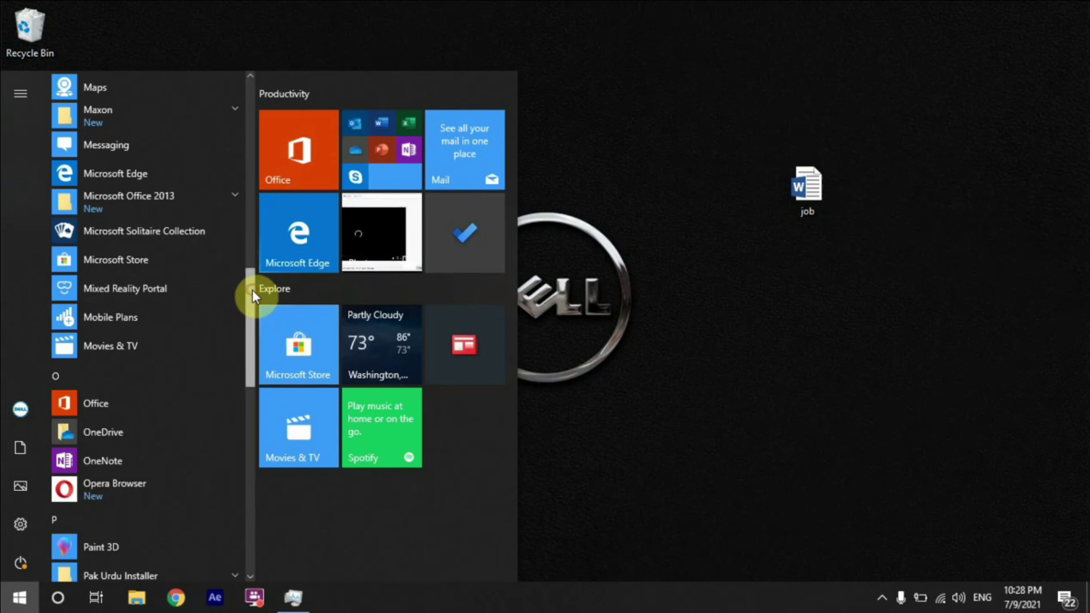
pyautogui.scroll(-2, 252, 290)
pyautogui.scroll(-2, 229, 333)
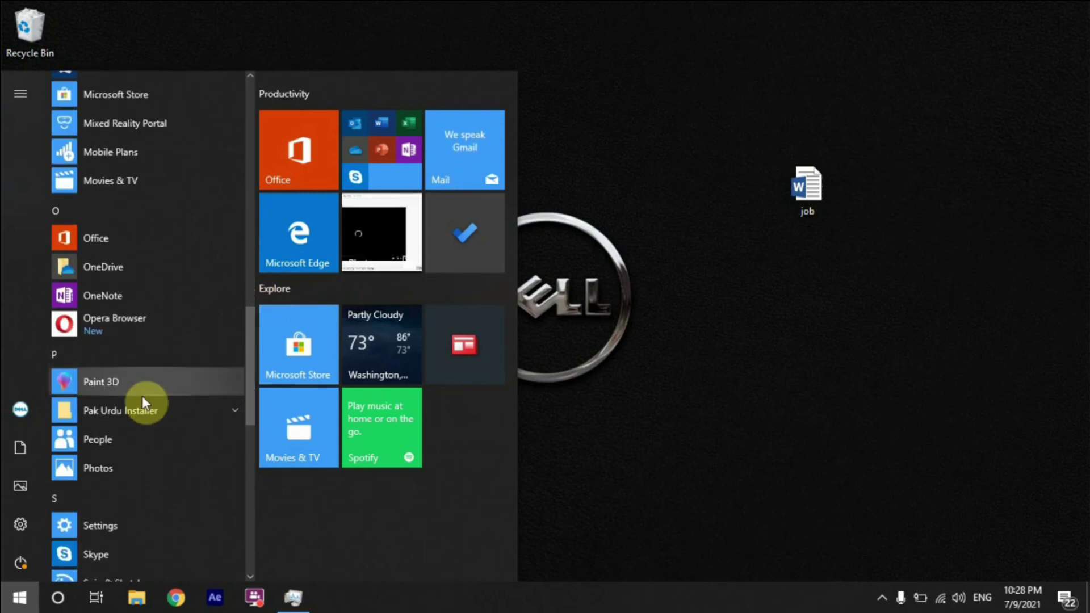
pyautogui.scroll(3, 249, 331)
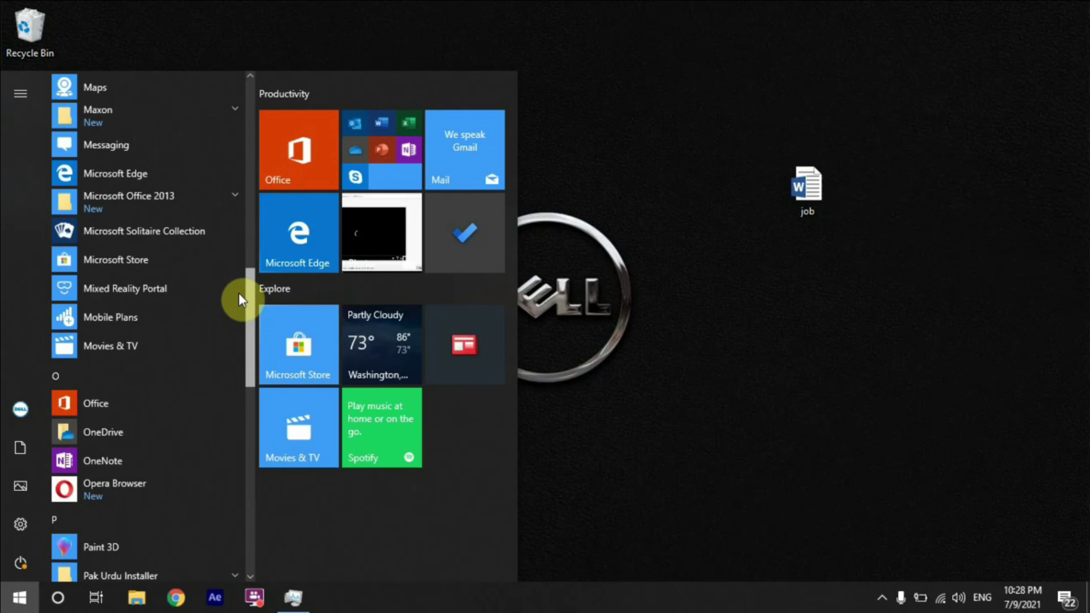
pyautogui.scroll(-7, 238, 293)
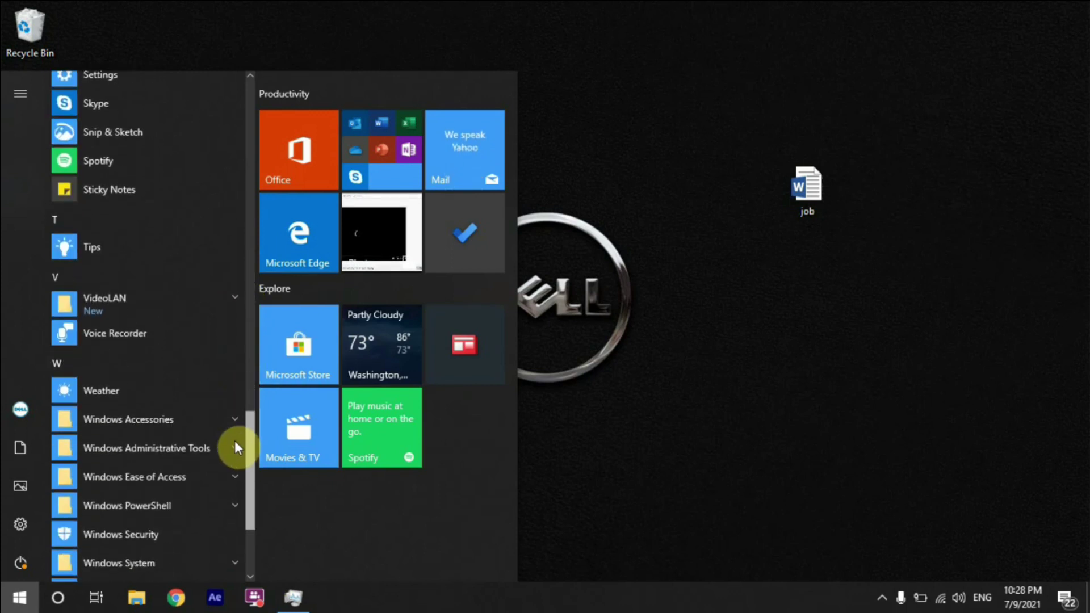
pyautogui.scroll(-3, 234, 451)
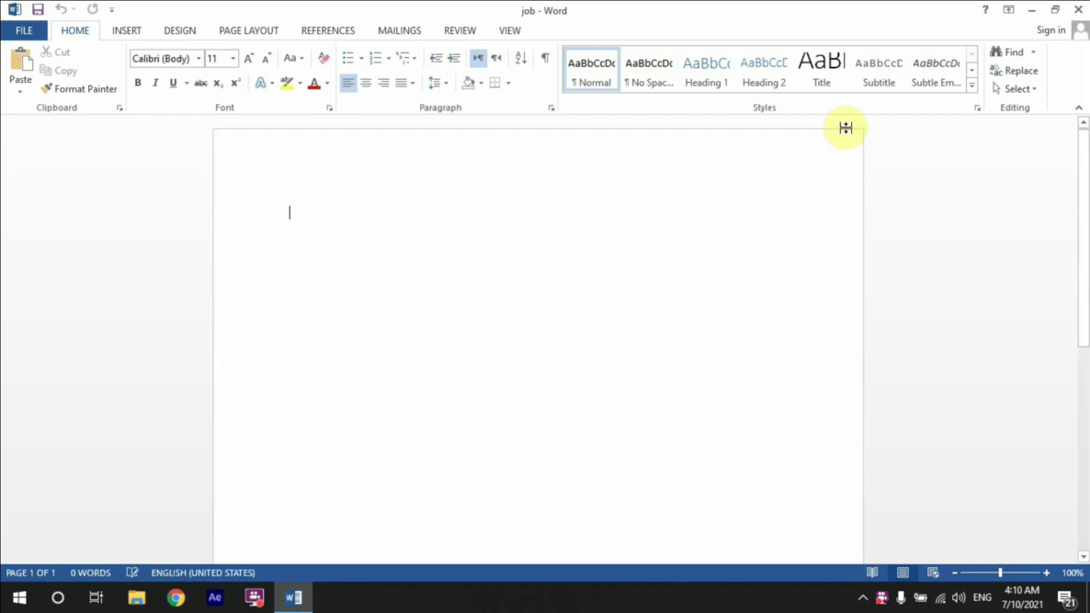
# - Close Word and reopen the job document from the desktop
pyautogui.click(1080, 8)
pyautogui.doubleClick(812, 205)
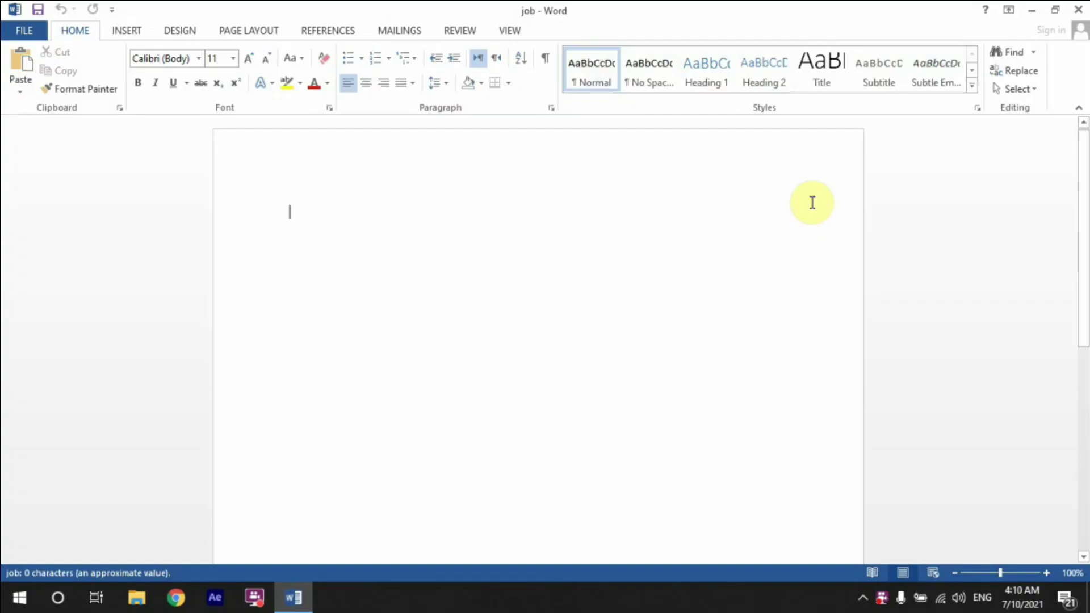
# - Close the job document while keeping Word running, and create a new blank document
pyautogui.hotkey('ctrl', 'w')
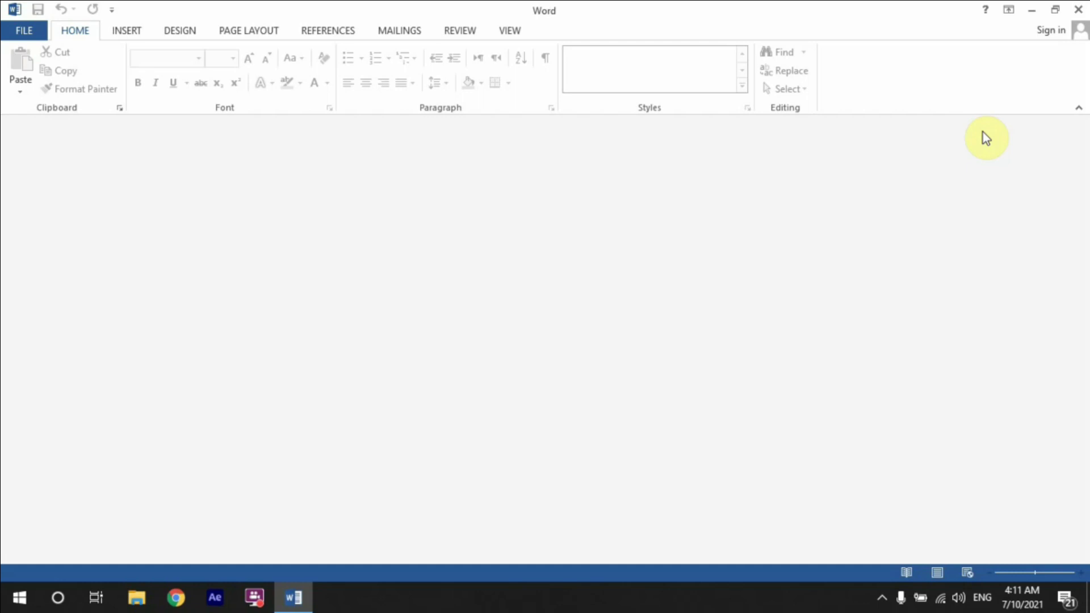
pyautogui.hotkey('ctrl', 'n')
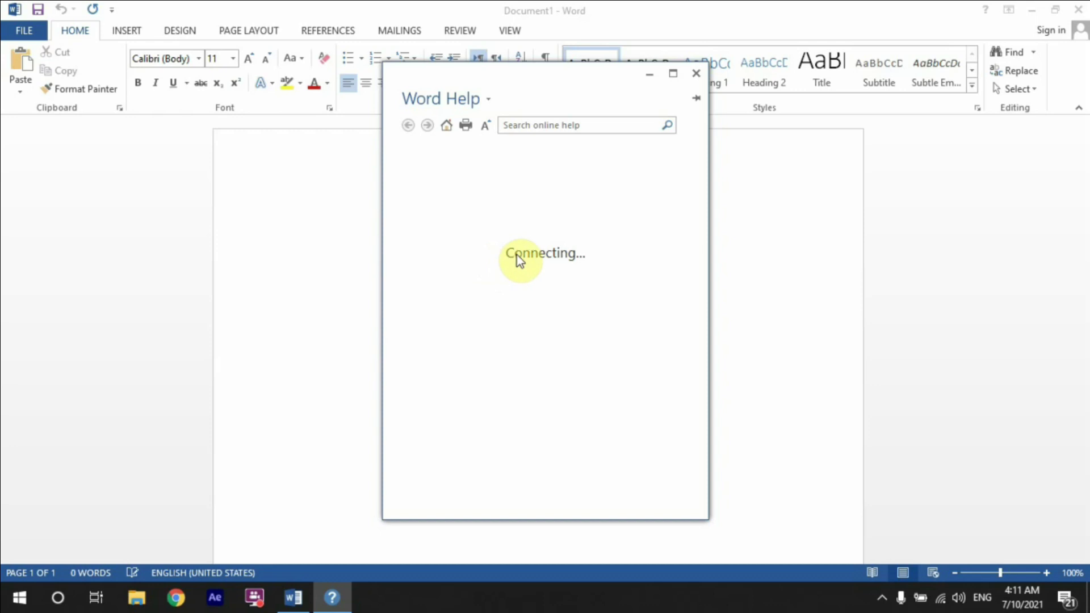
pyautogui.click(696, 73)
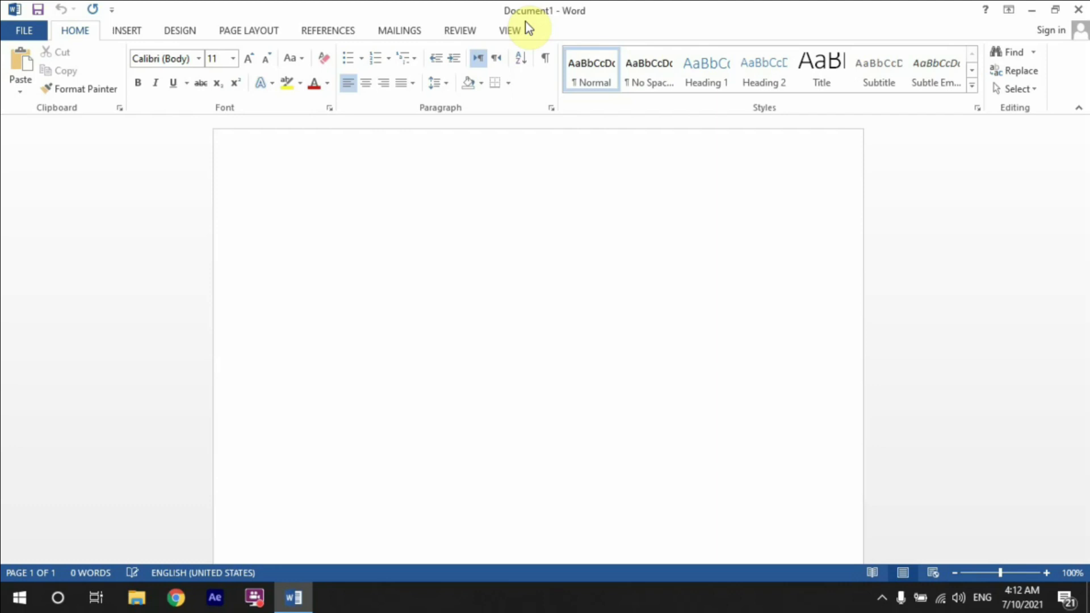
# - Close the blank document along with Word, and open the job document from the desktop
pyautogui.hotkey('ctrl', 'w')
pyautogui.click(1077, 9)
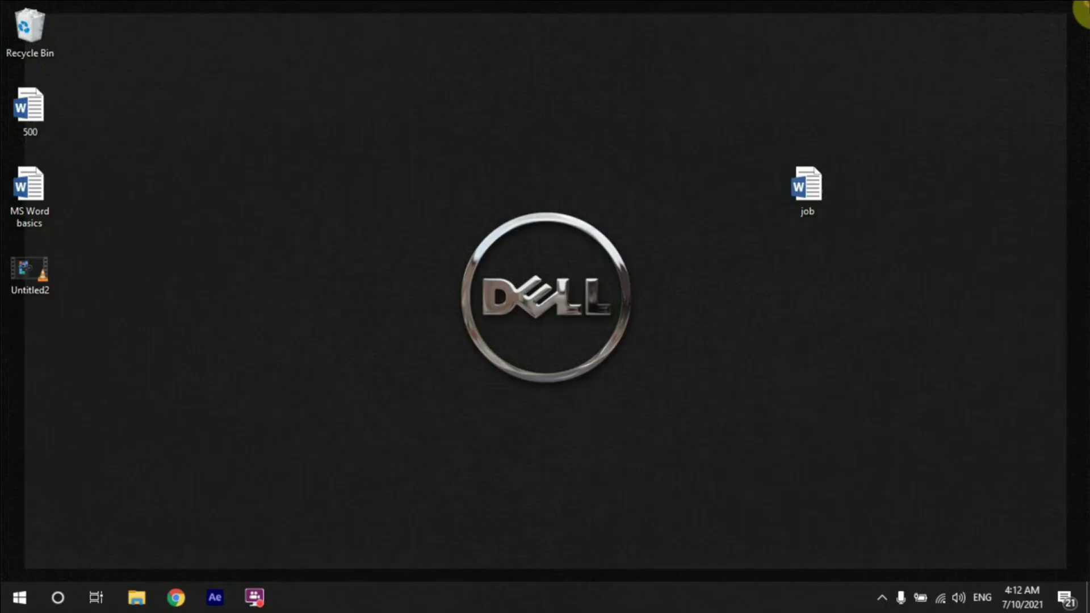
pyautogui.doubleClick(815, 199)
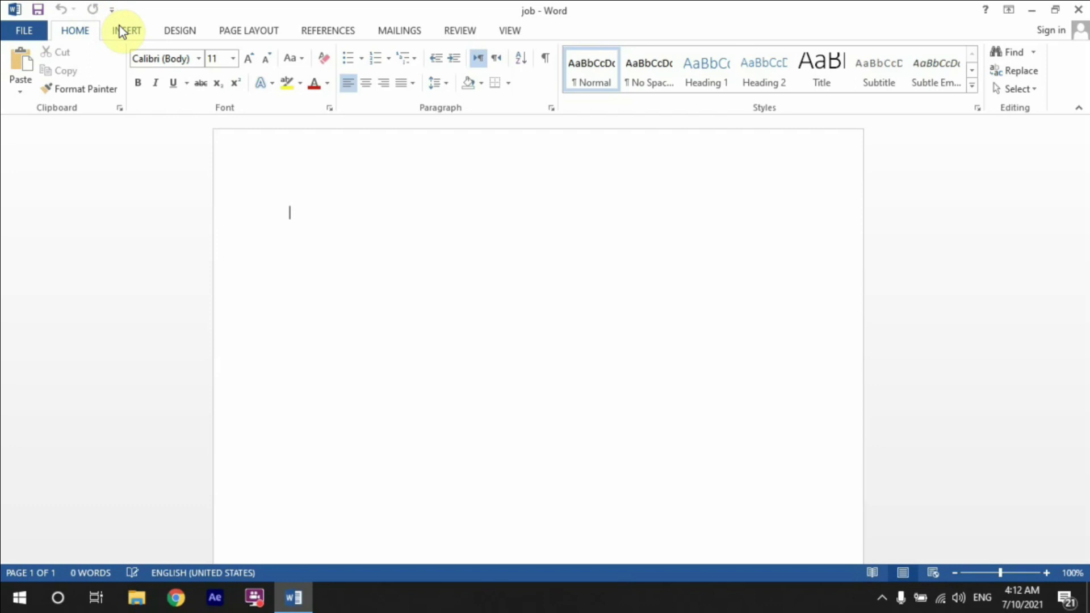
# - Save the job document
pyautogui.click(23, 31)
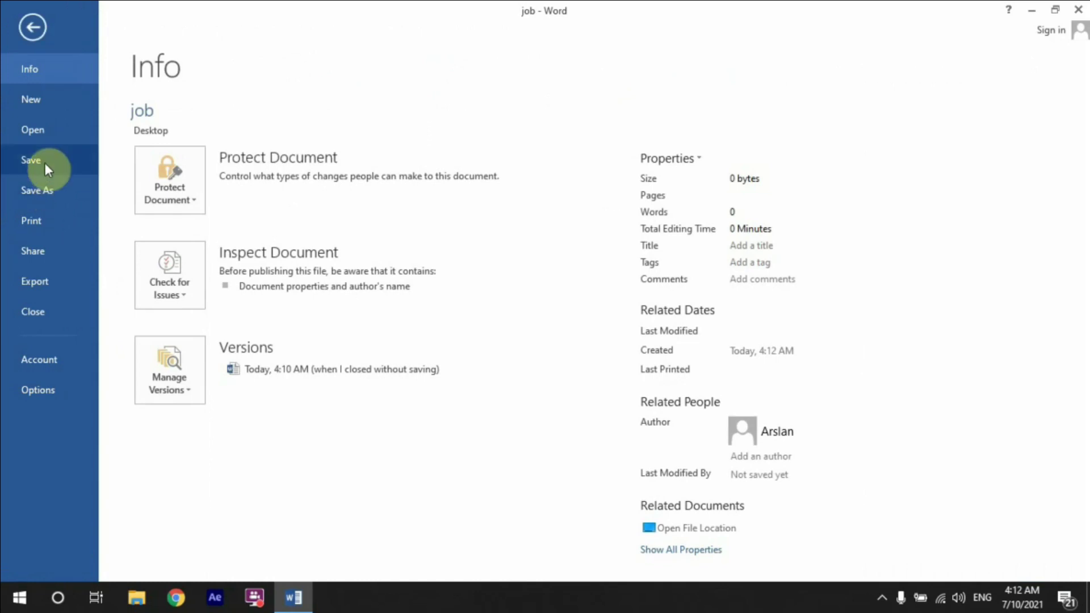
pyautogui.click(45, 162)
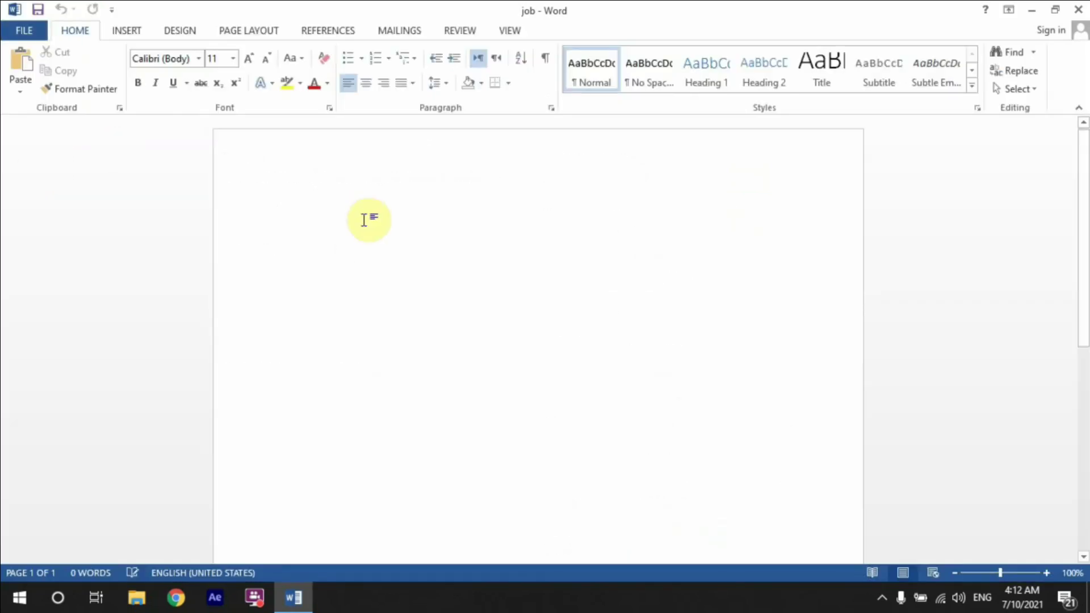
pyautogui.click(39, 10)
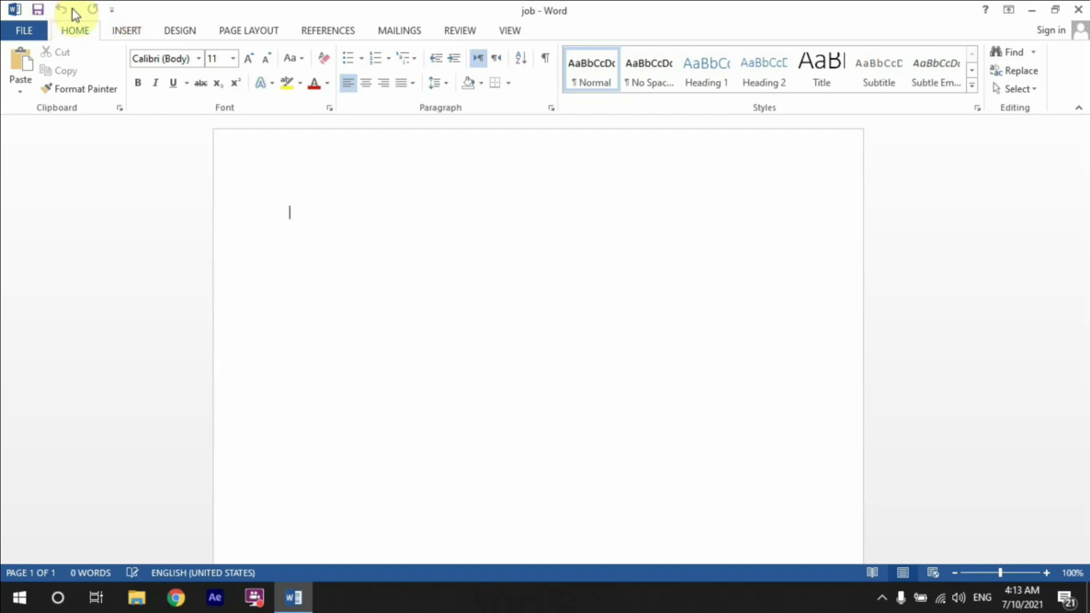
# - Add the Open, Email, and Print Preview and Print commands to the Quick Access Toolbar
pyautogui.click(112, 9)
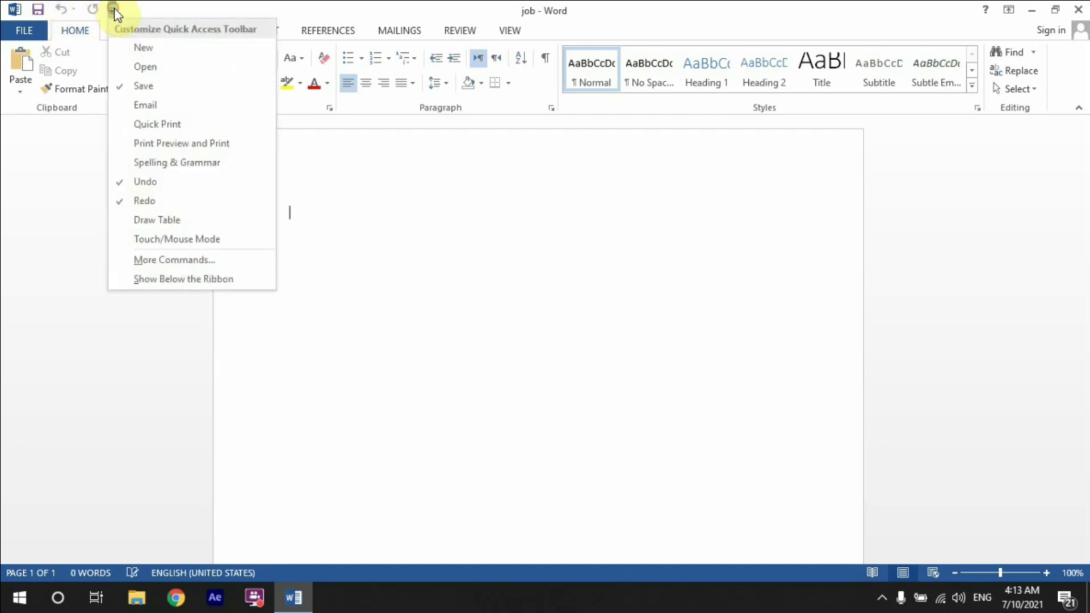
pyautogui.click(137, 68)
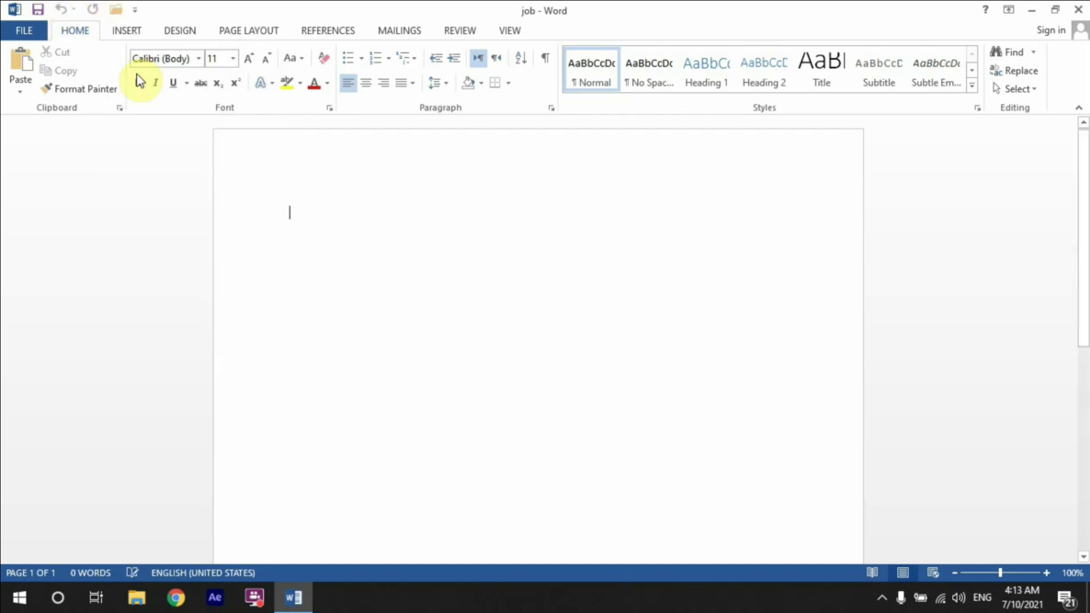
pyautogui.click(134, 9)
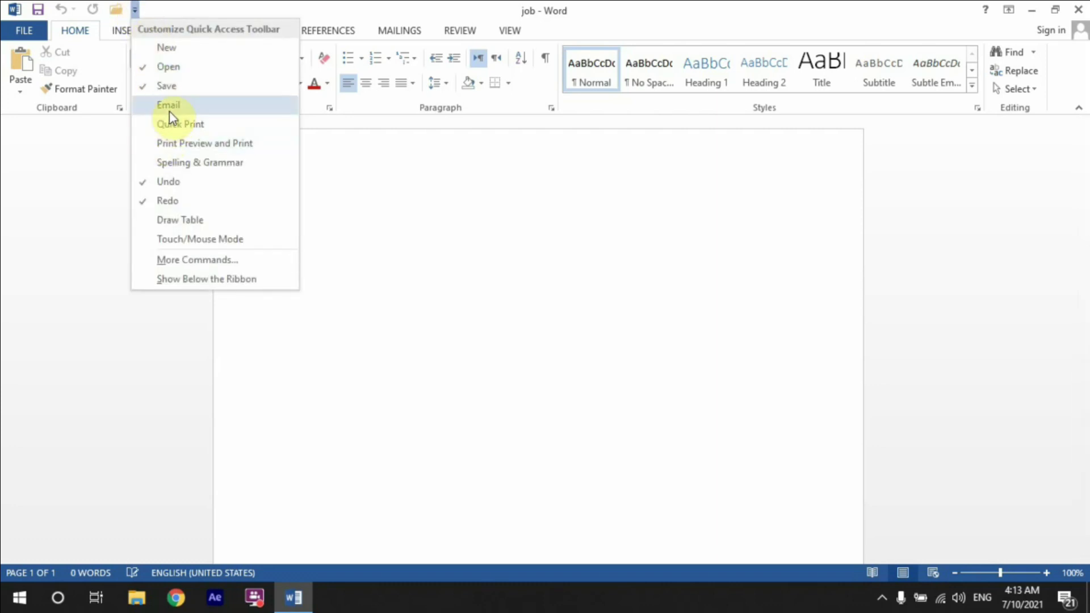
pyautogui.click(169, 112)
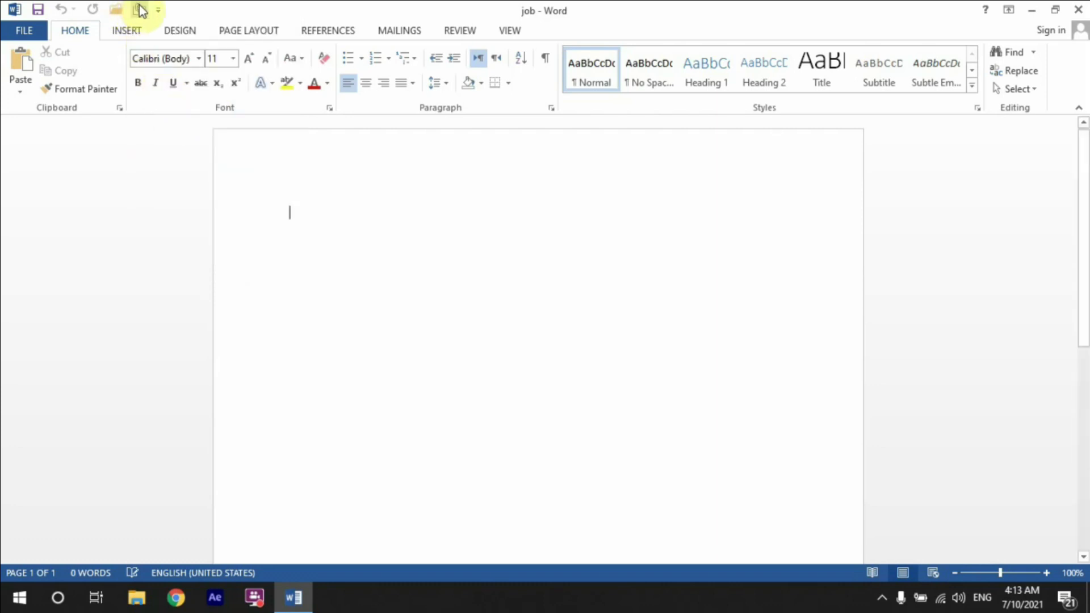
pyautogui.click(158, 10)
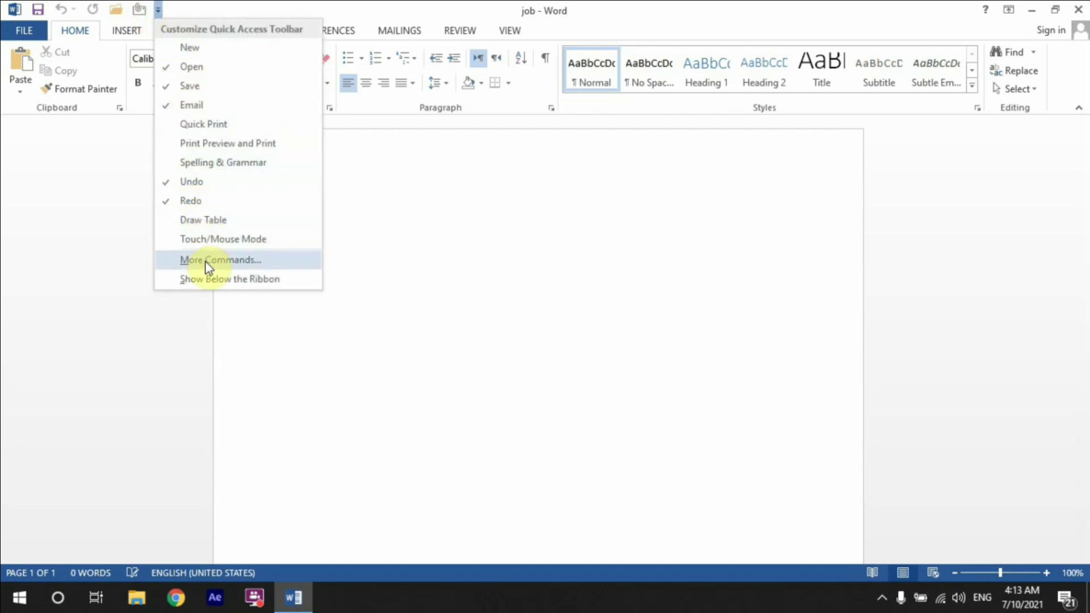
pyautogui.click(231, 143)
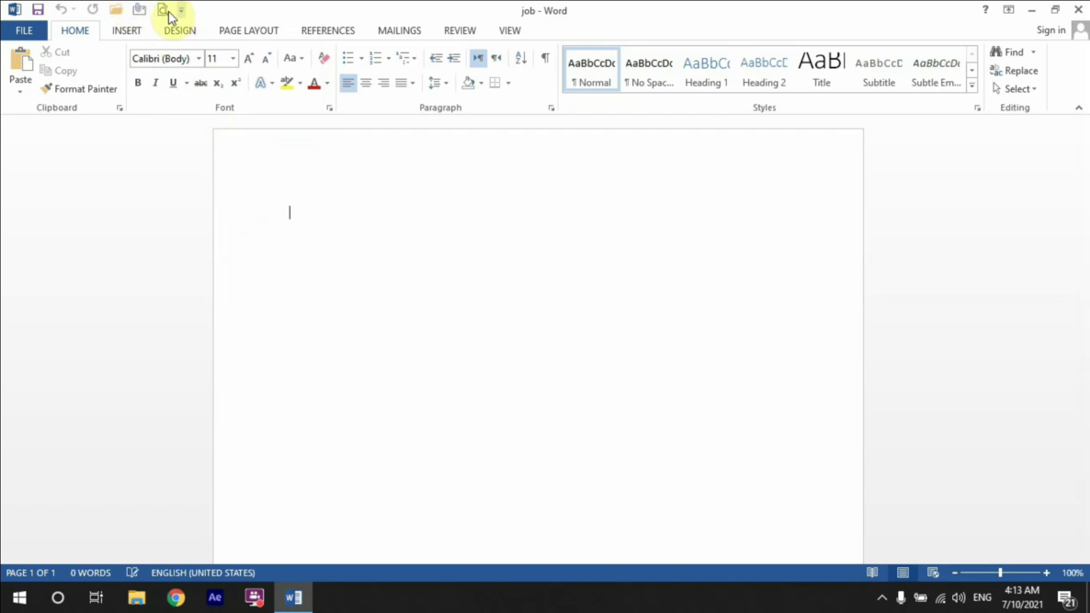
# - Review the Quick Access Toolbar's customization list and the document's Info page
pyautogui.click(184, 13)
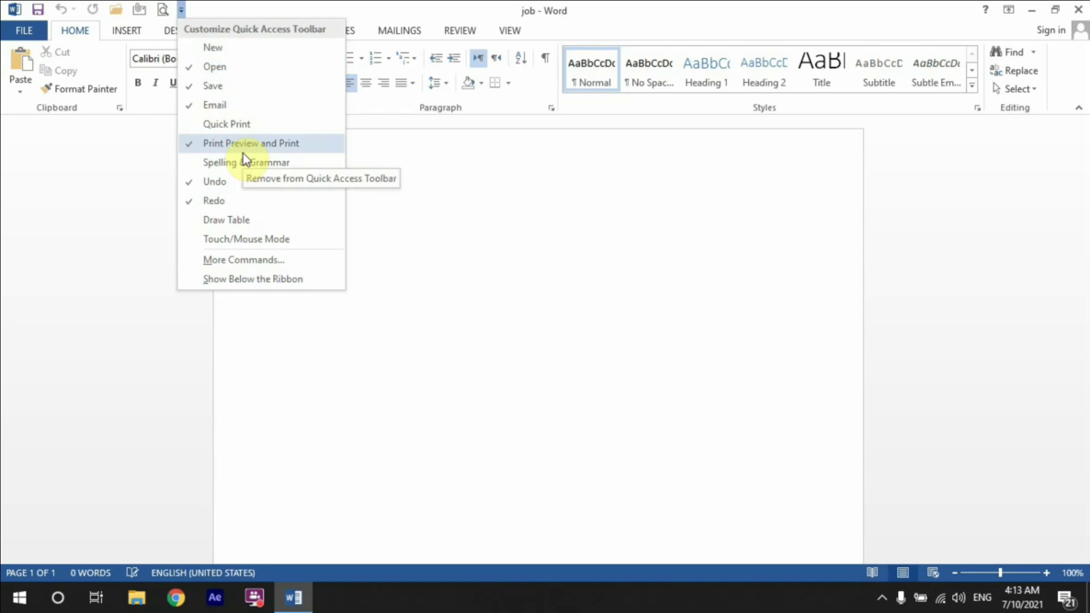
pyautogui.click(363, 9)
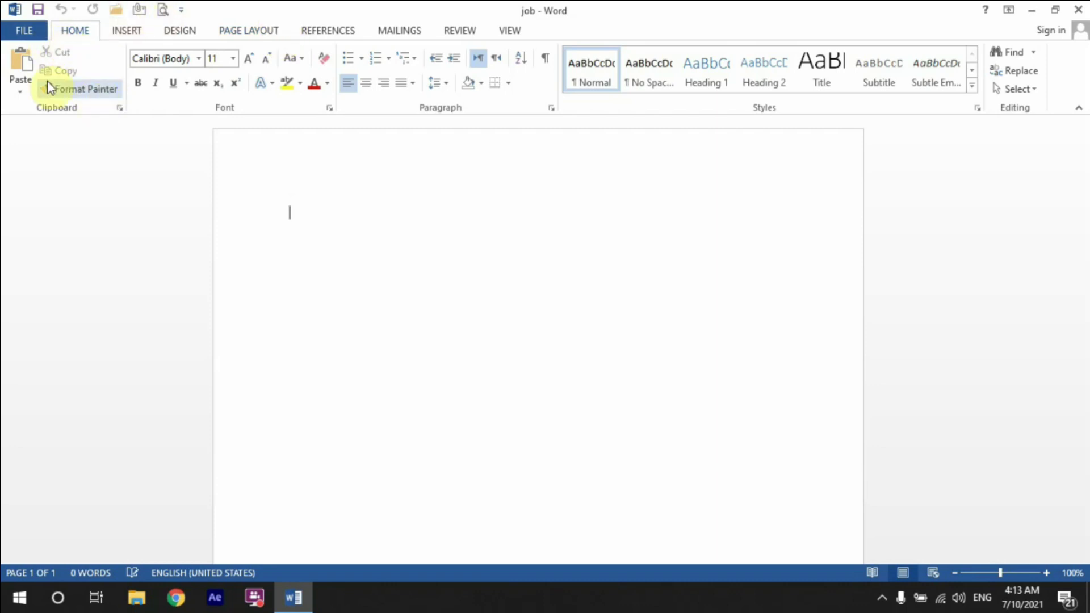
pyautogui.click(19, 31)
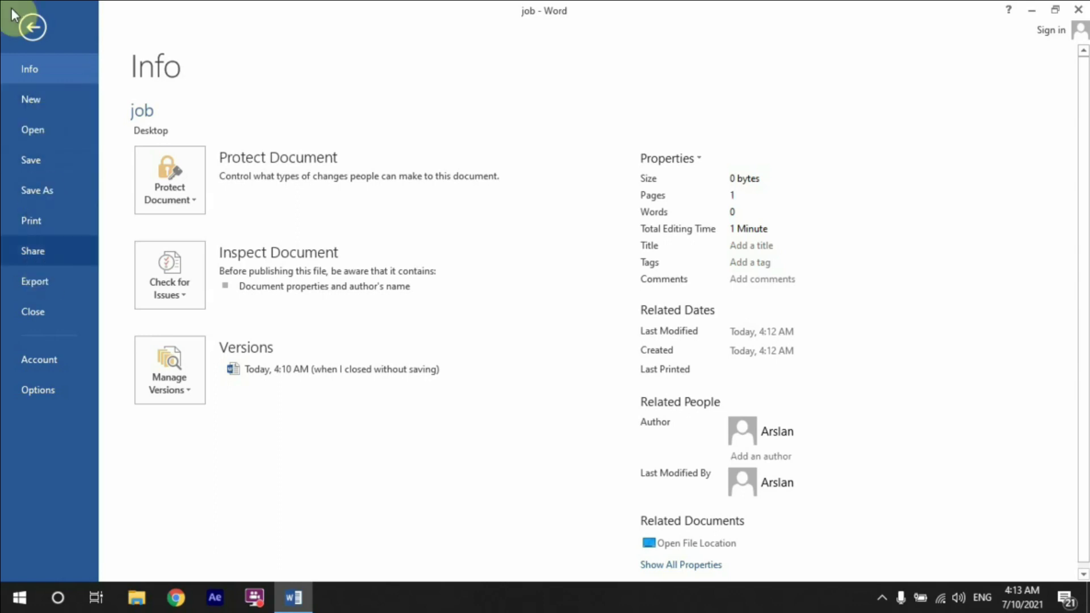
pyautogui.click(23, 23)
pyautogui.click(25, 33)
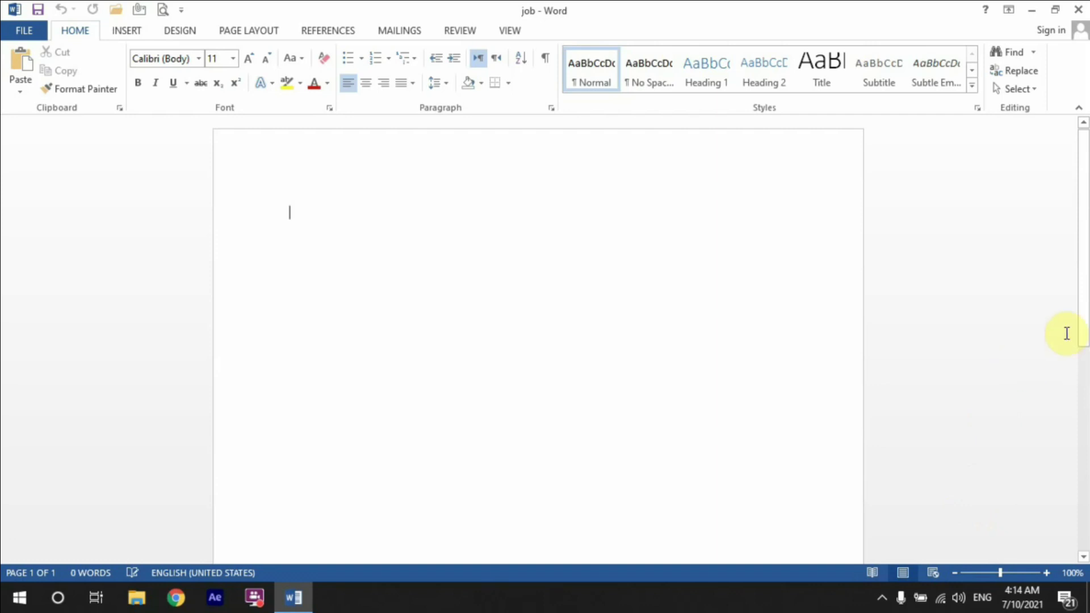
# - Scroll through the page, and zoom in to 180% and back out to 100%
pyautogui.moveTo(1084, 253); pyautogui.dragTo(1087, 421)
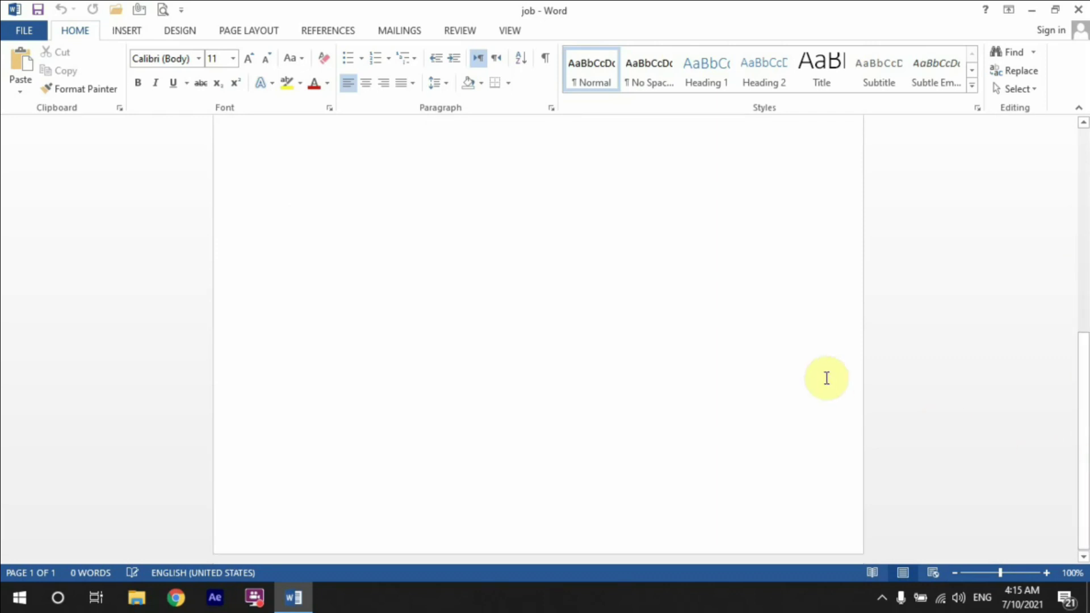
pyautogui.scroll(3, 829, 375)
pyautogui.scroll(2, 827, 376)
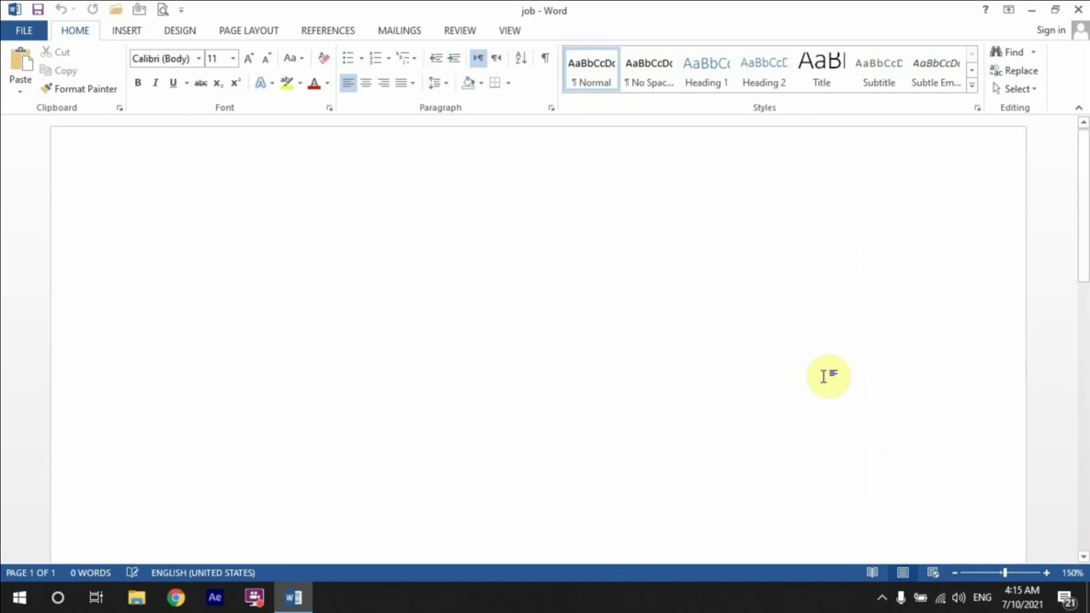
pyautogui.scroll(3, 900, 420)
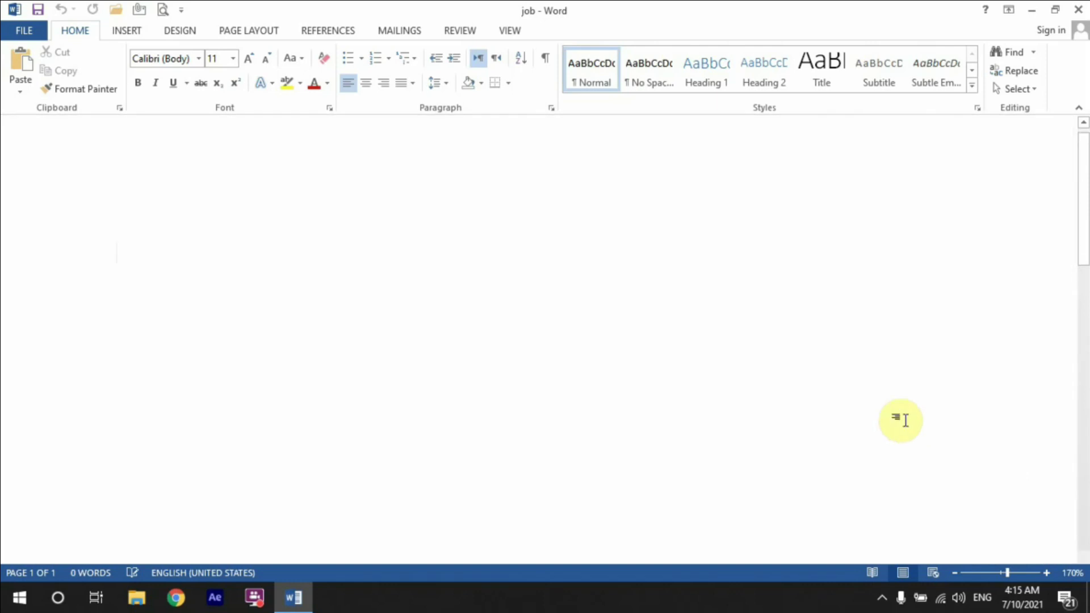
pyautogui.moveTo(561, 557); pyautogui.dragTo(948, 576)
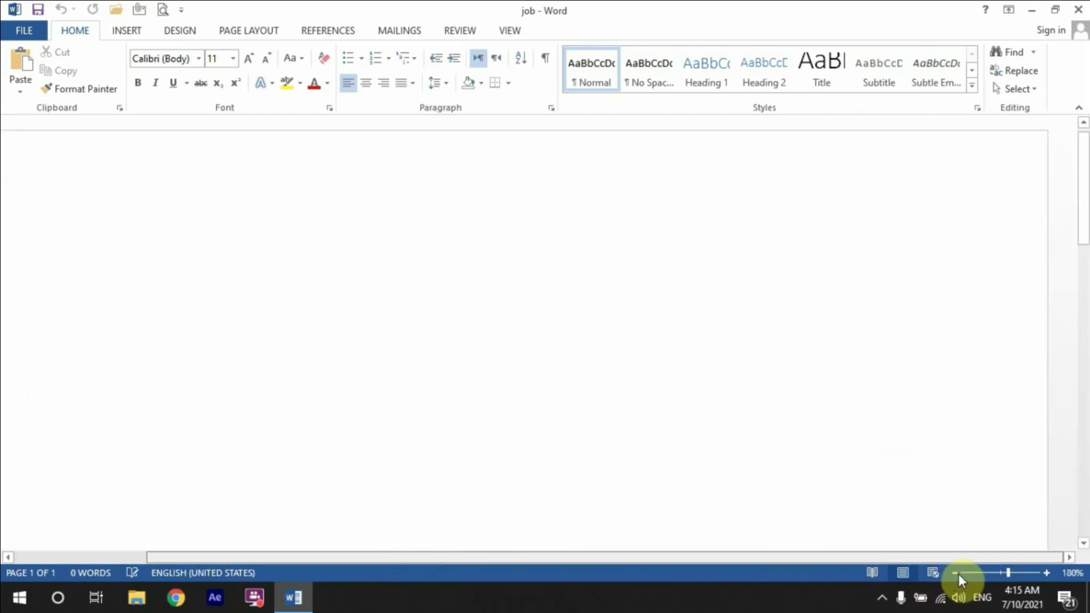
pyautogui.click(955, 573)
pyautogui.scroll(-7, 581, 403)
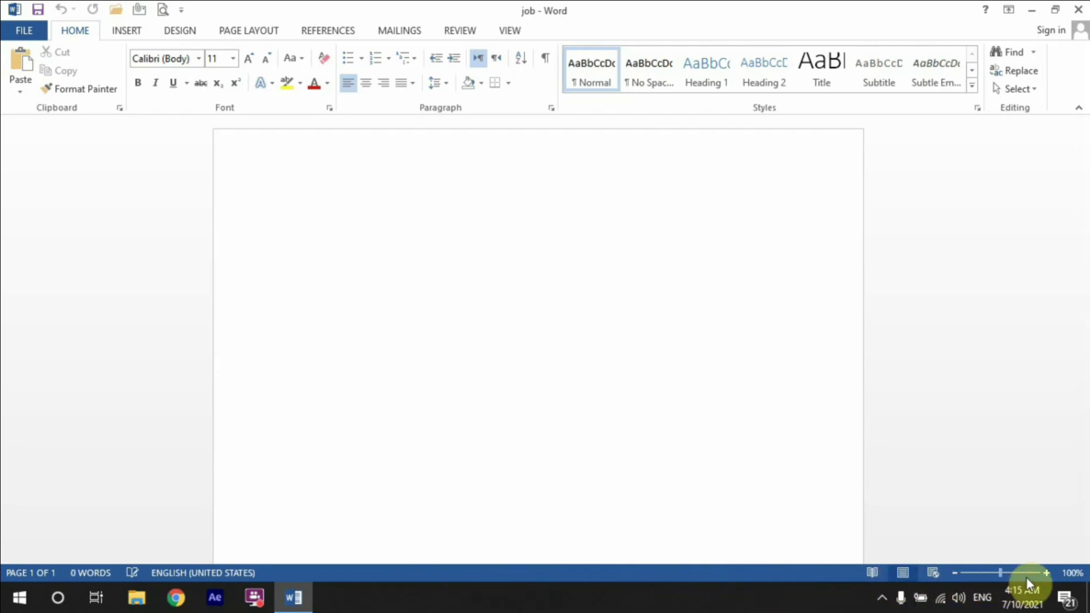
# - View the zoom options in the Zoom dialog, and cancel it
pyautogui.click(1068, 574)
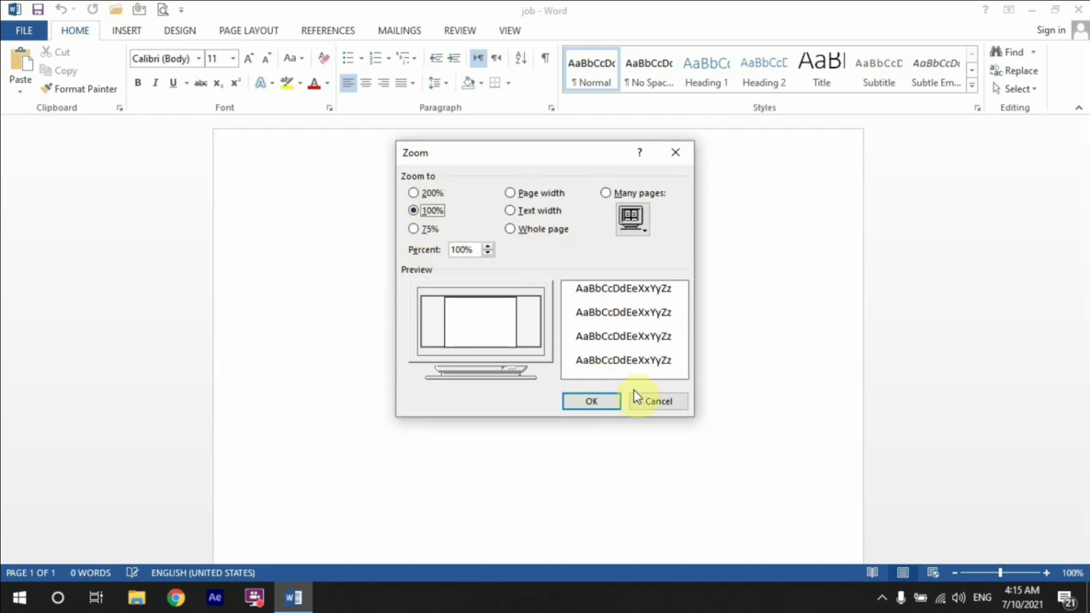
pyautogui.click(665, 394)
pyautogui.moveTo(1002, 573)
pyautogui.mouseDown()
pyautogui.moveTo(1025, 570)
pyautogui.moveTo(998, 572)
pyautogui.mouseUp()
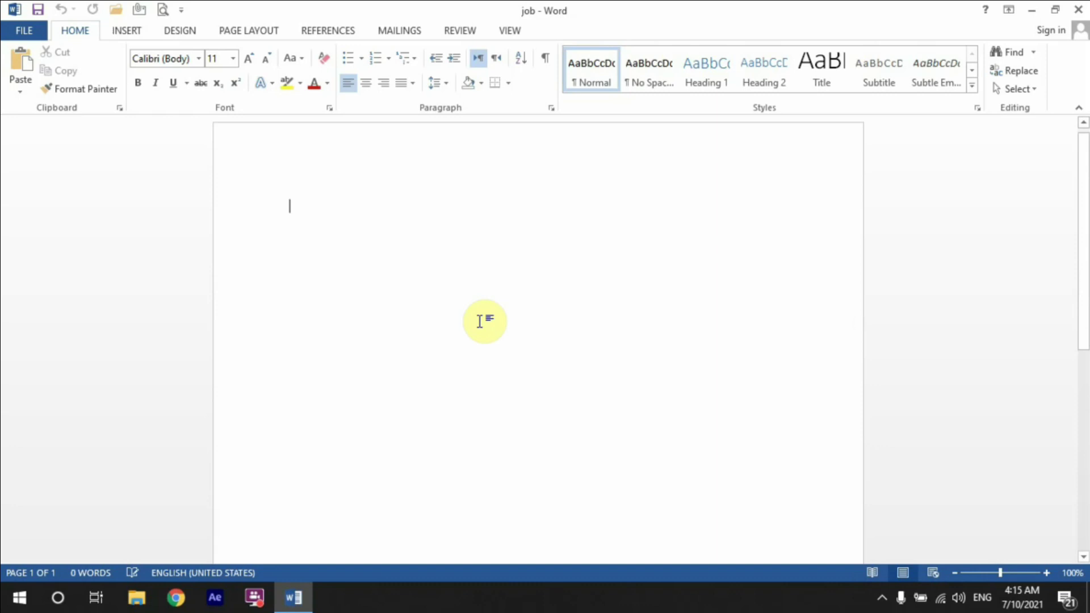
pyautogui.scroll(1, 480, 322)
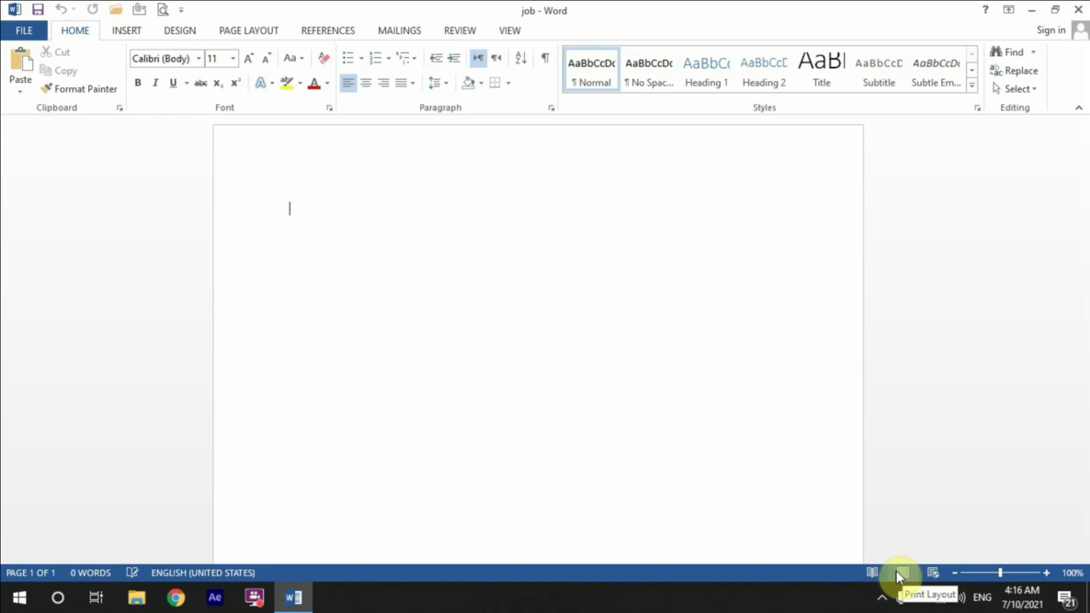
# - View the document in Read Mode and Web Layout, and return to Print Layout
pyautogui.click(871, 572)
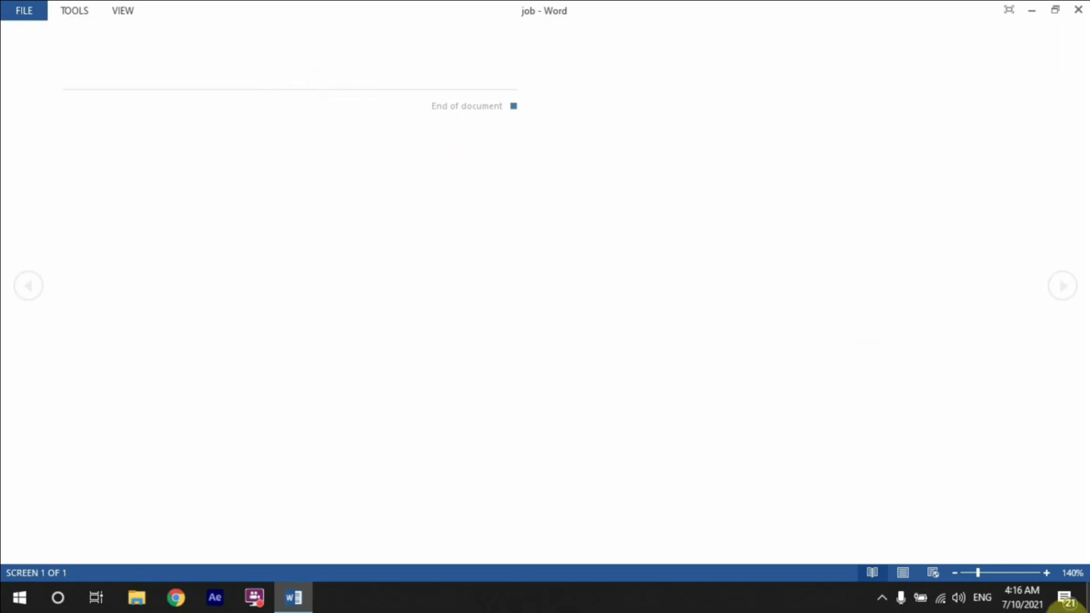
pyautogui.click(939, 572)
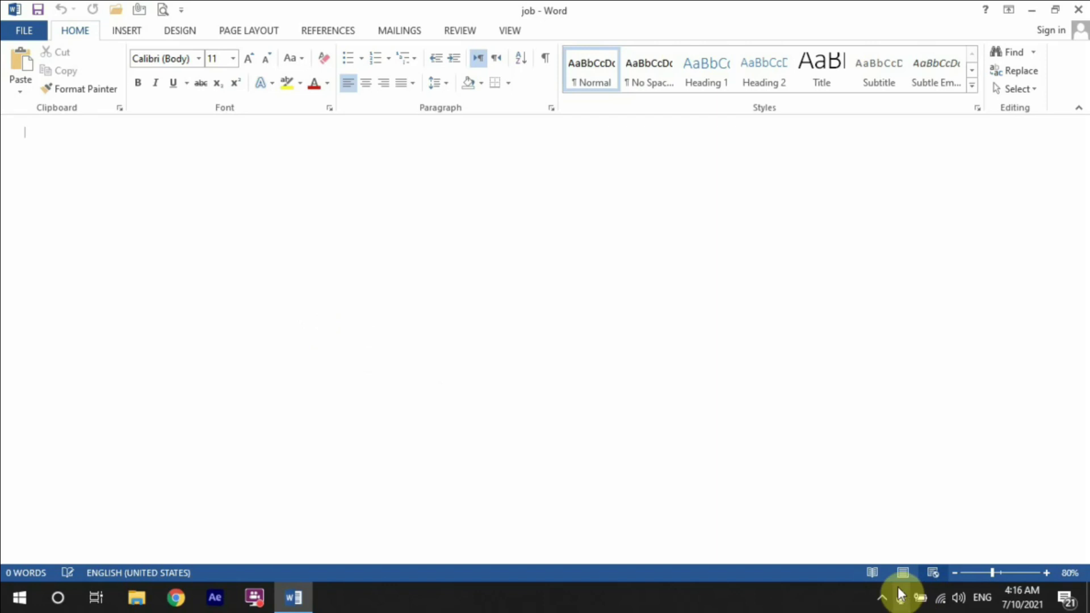
pyautogui.click(907, 570)
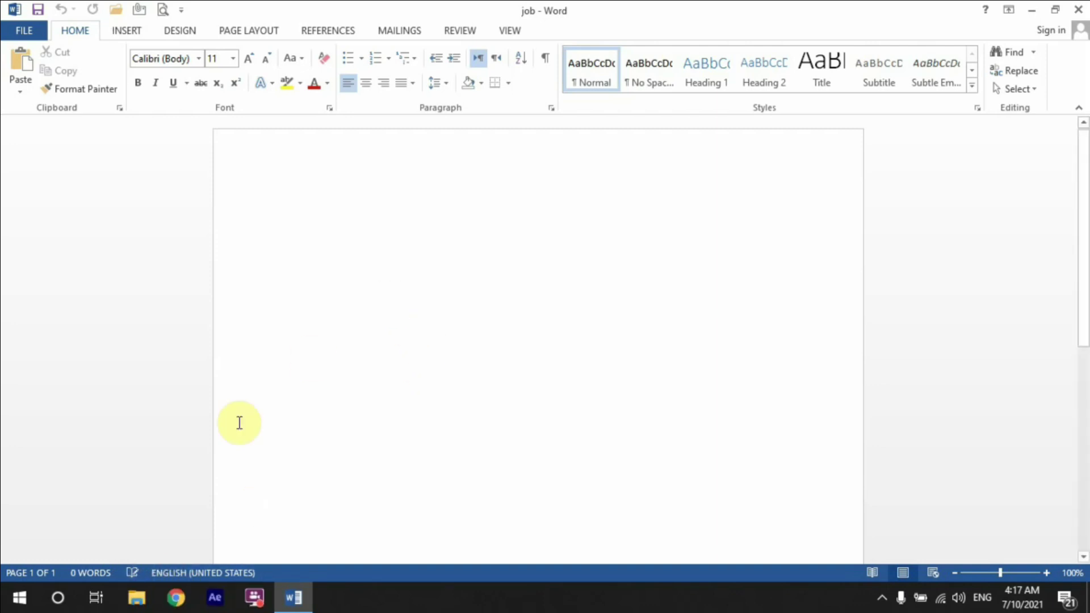
# - Enter the filler line "Hjalsjkdf asjdfh kajksdf asdjkfh asdkjflh asldkjjf lkajsdf" and insert eight page breaks after it
pyautogui.write('Hjalsjkdf asjdfh kajksdf')
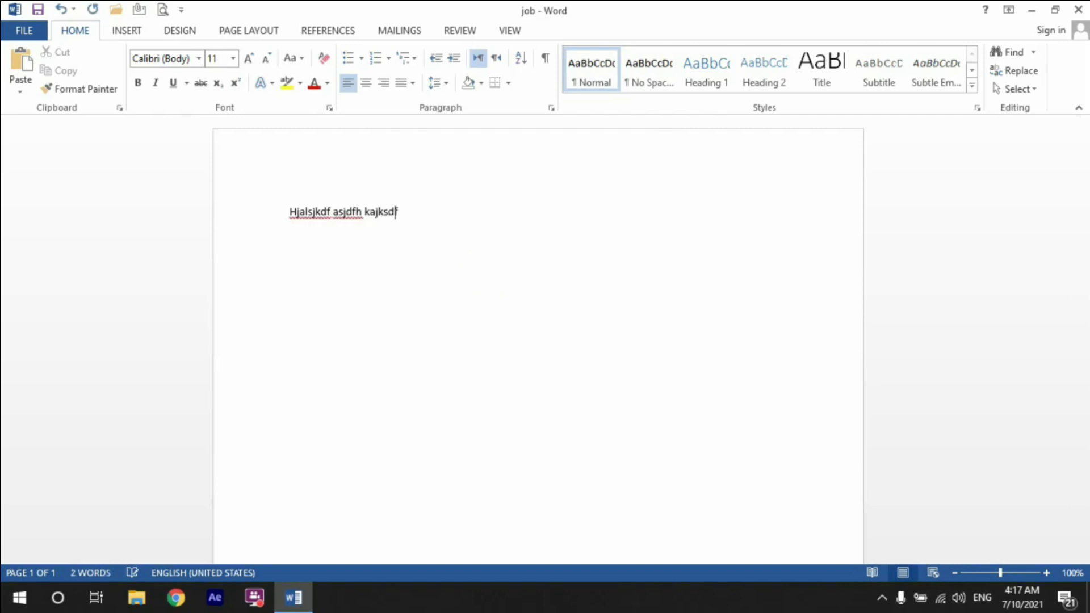
pyautogui.write(' asdjkfh asdkjflh asldkjjf lkajsdf')
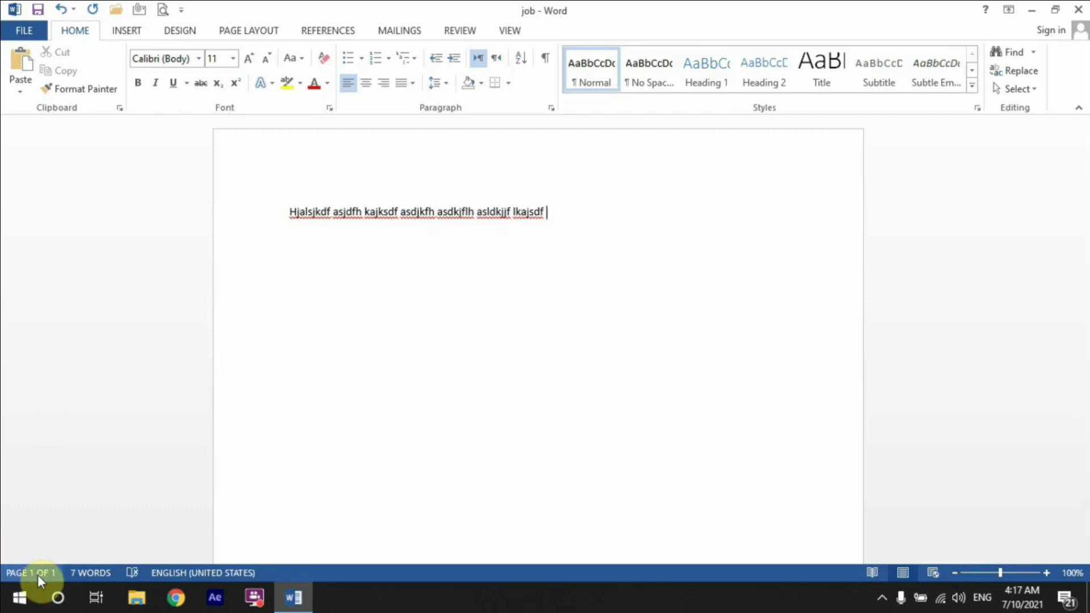
pyautogui.hotkey('ctrl', 'Return')
pyautogui.hotkey('ctrl', 'Return')
pyautogui.hotkey('ctrl', 'Return')
pyautogui.hotkey('ctrl', 'Return')
pyautogui.hotkey('ctrl', 'Return')
pyautogui.hotkey('ctrl', 'Return')
pyautogui.hotkey('ctrl', 'Return')
pyautogui.hotkey('ctrl', 'Return')
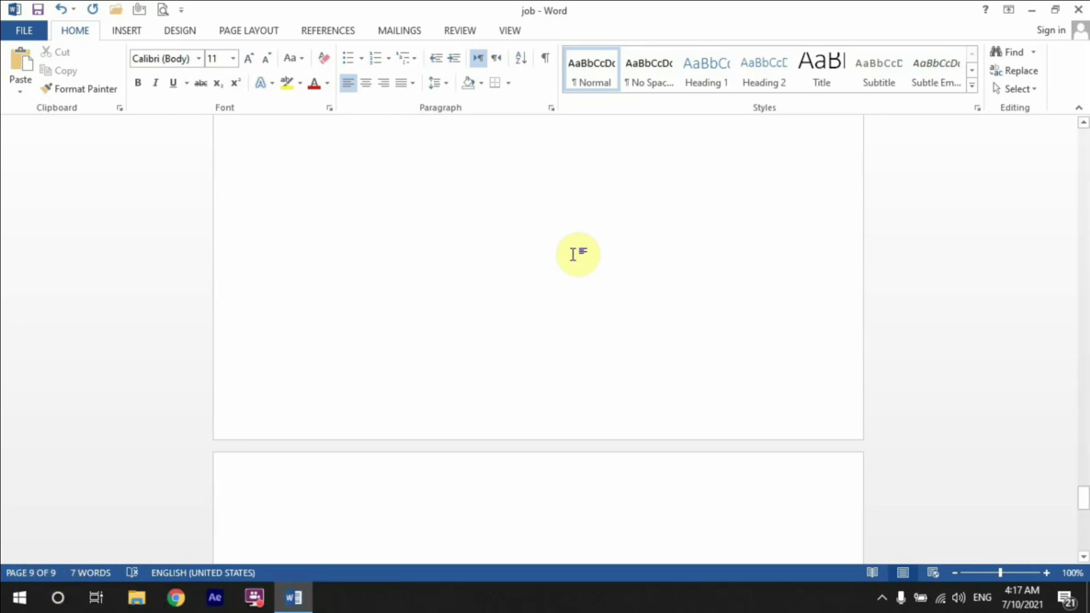
# - Go back to the first page and delete the document's entire contents
pyautogui.scroll(20, 575, 165)
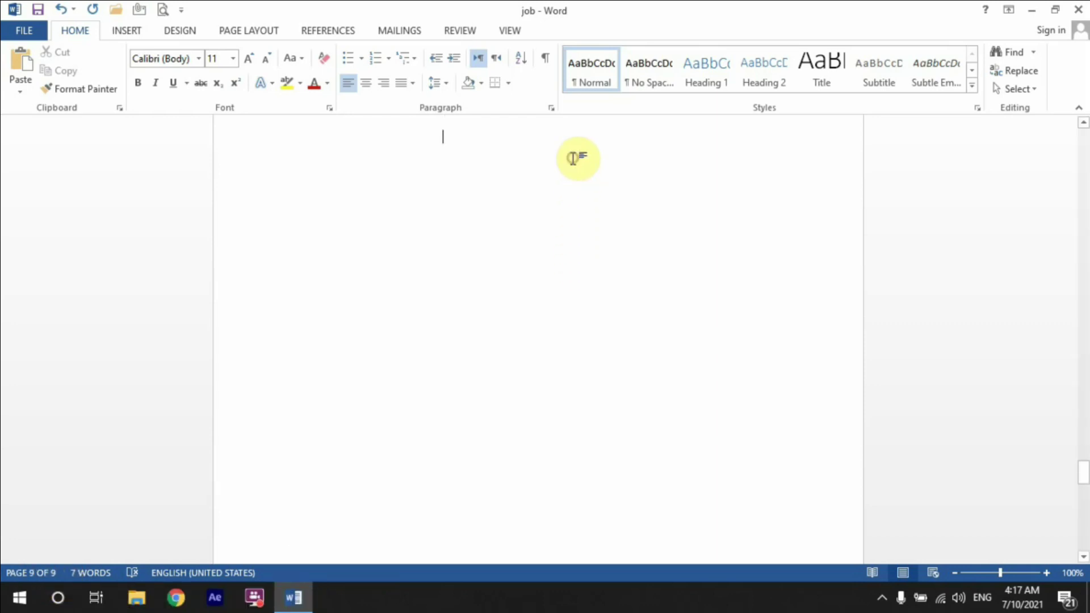
pyautogui.click(575, 159)
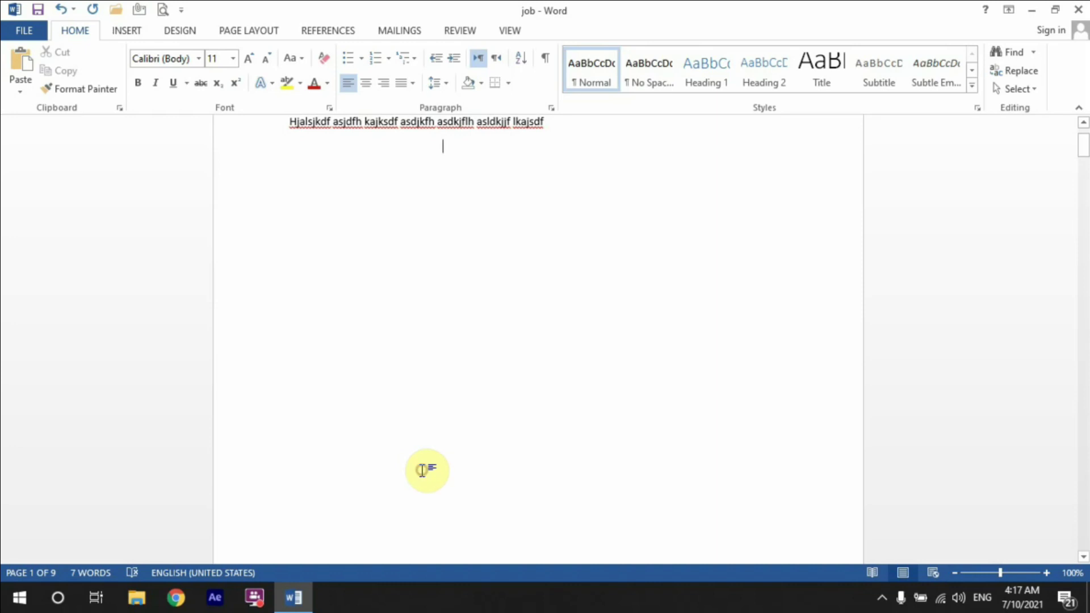
pyautogui.hotkey('ctrl', 'a')
pyautogui.press('Delete')
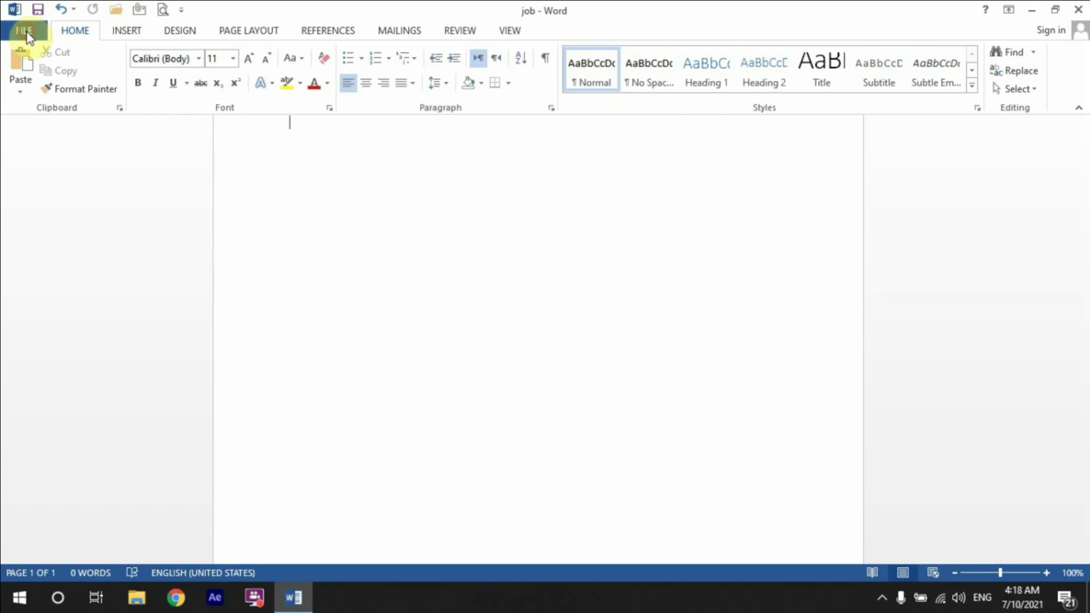
# - Create another blank document from the New page's Blank document template
pyautogui.click(26, 32)
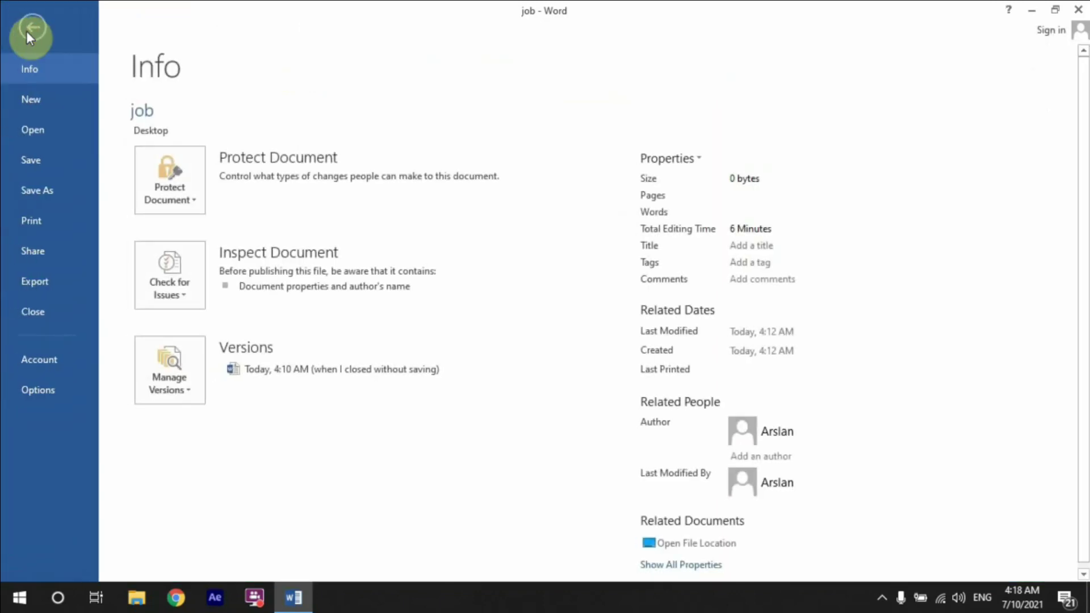
pyautogui.click(29, 102)
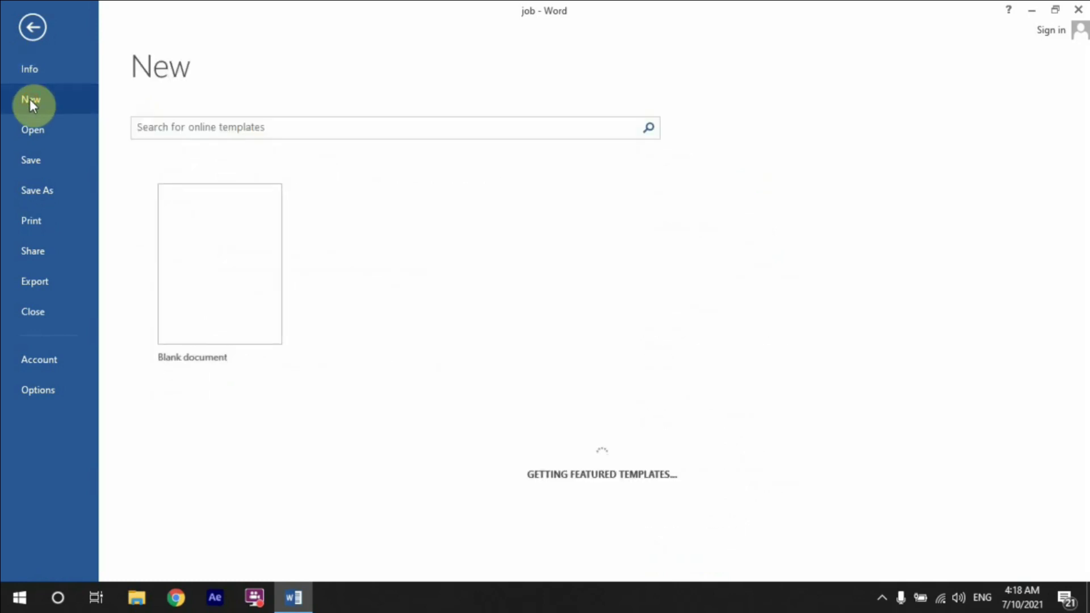
pyautogui.click(39, 26)
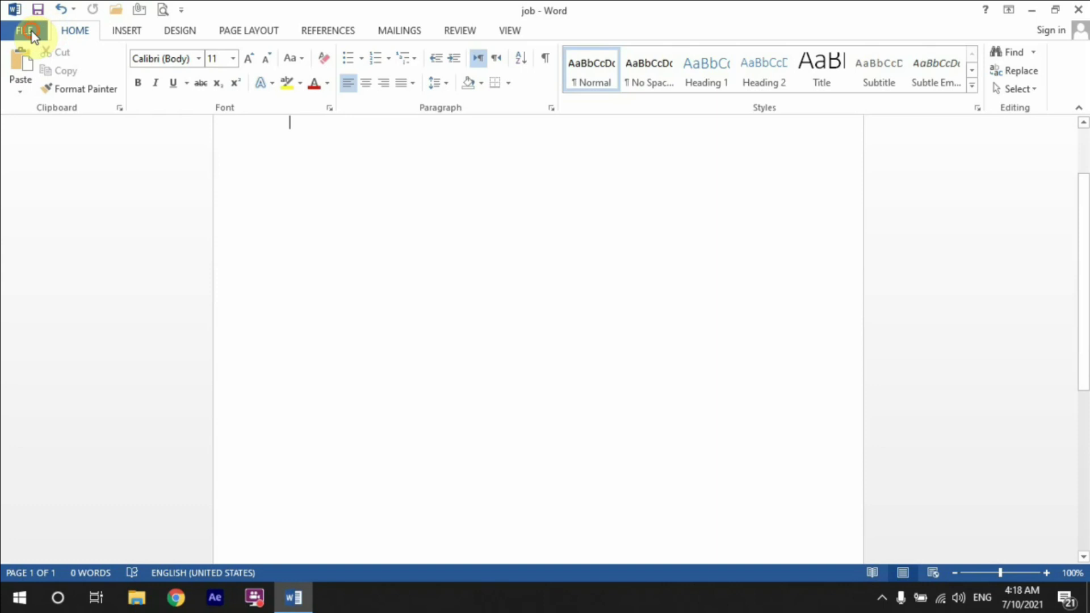
pyautogui.click(28, 31)
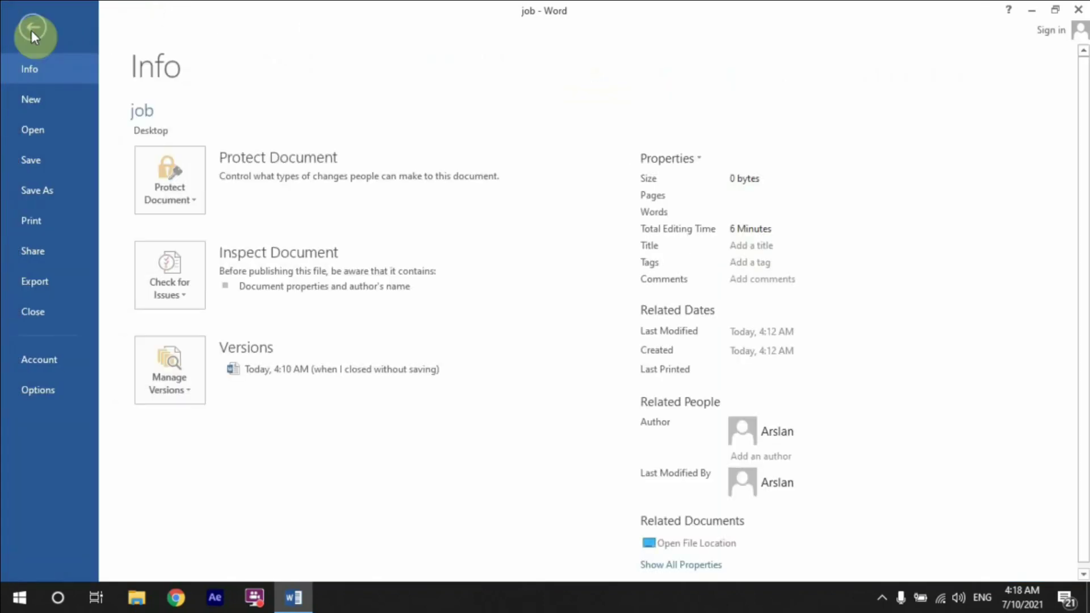
pyautogui.click(43, 102)
pyautogui.click(211, 251)
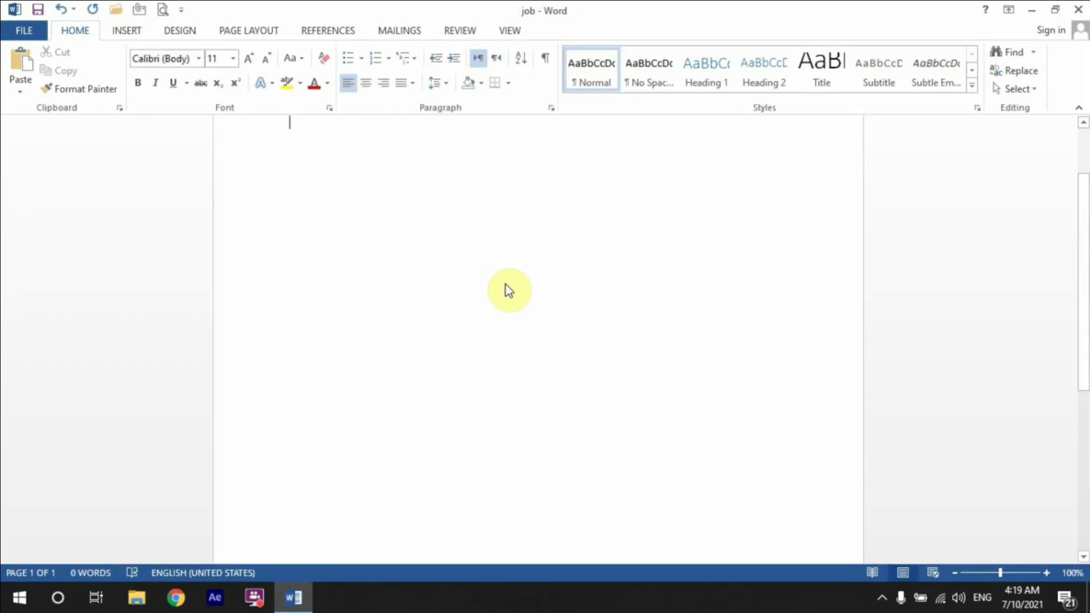
# - Close the job document without saving its changes, and create a new blank document
pyautogui.hotkey('ctrl', 'w')
pyautogui.press('Tab')
pyautogui.press('Return')
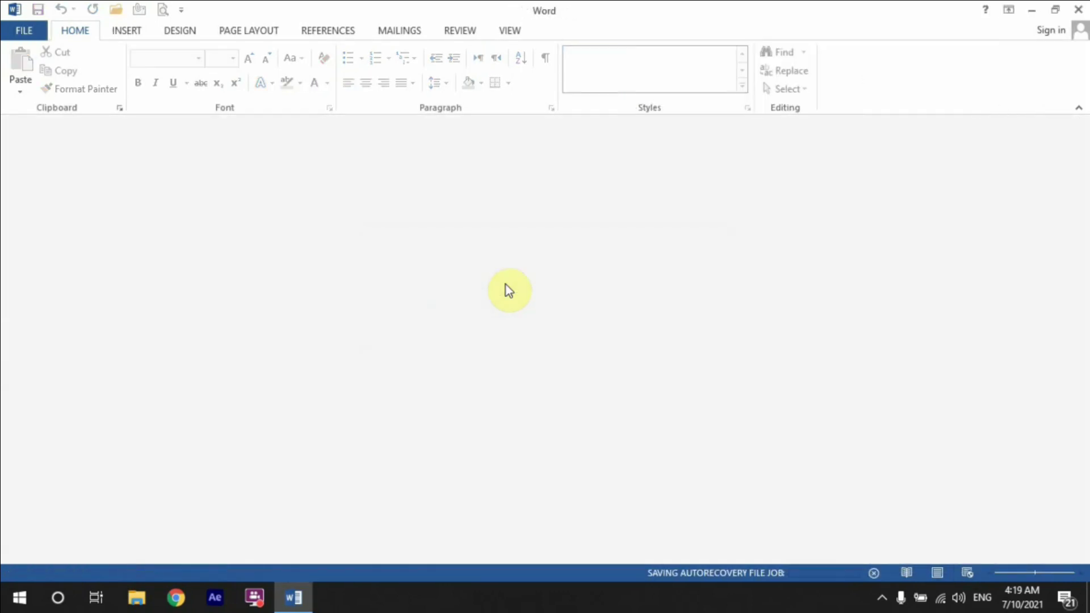
pyautogui.hotkey('ctrl', 'n')
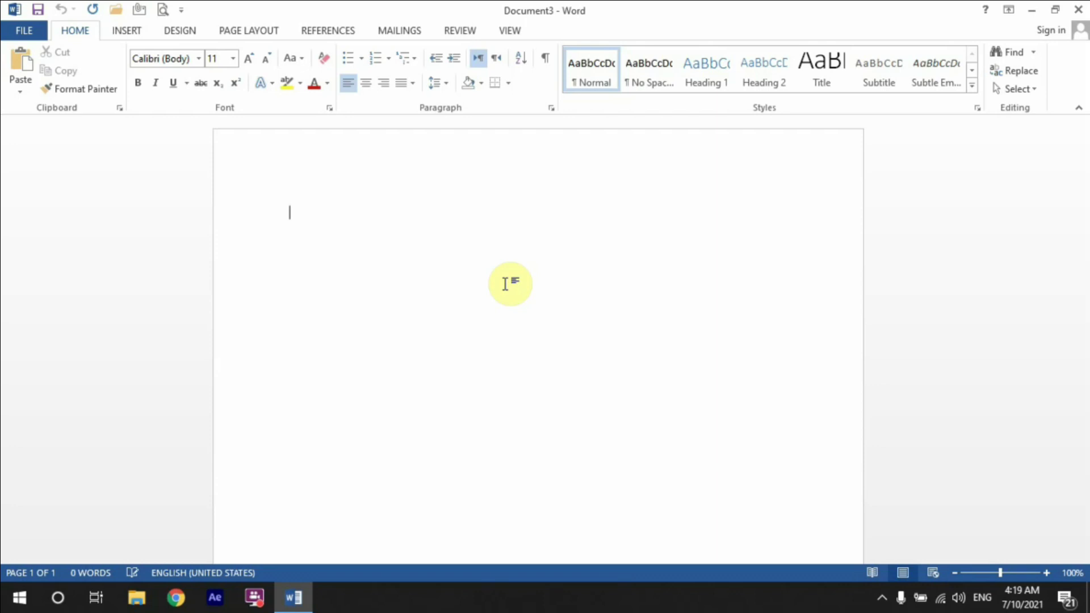
# - Set the new document's paper size to A4 (8.27" x 11.69")
pyautogui.click(269, 35)
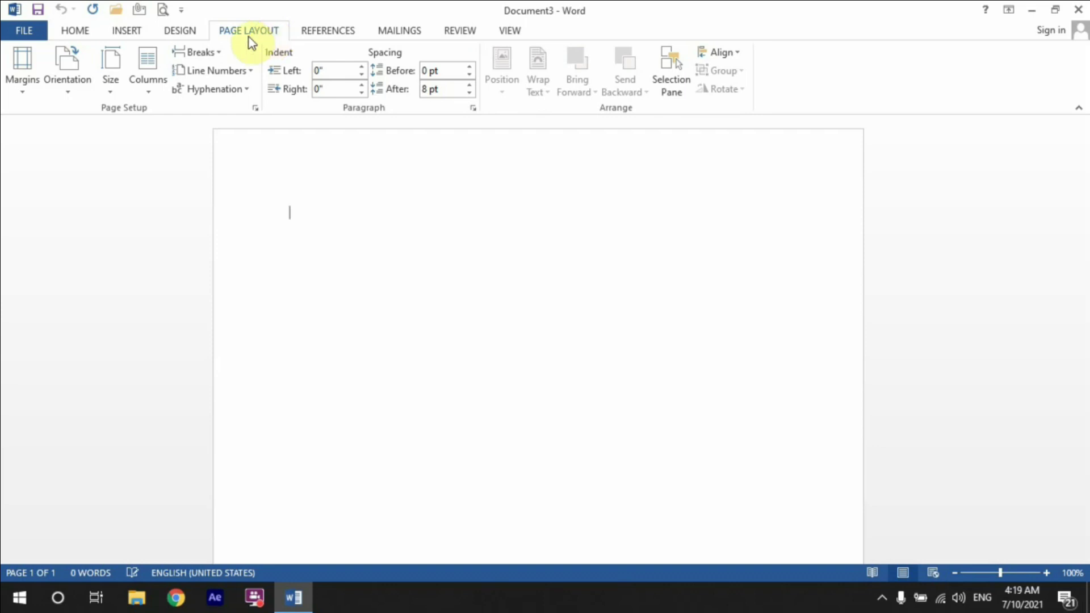
pyautogui.click(108, 95)
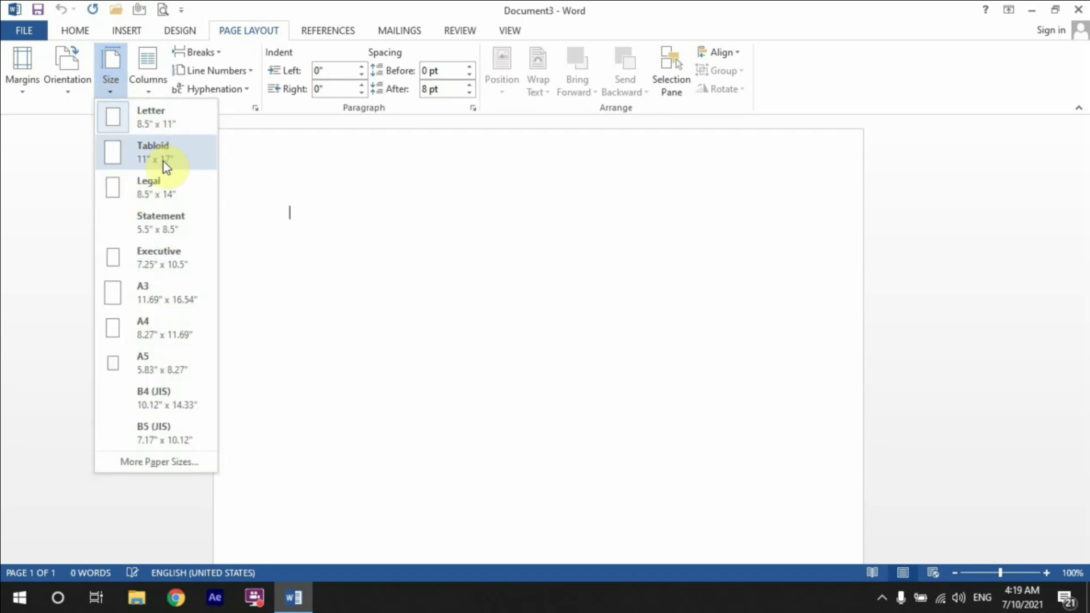
pyautogui.click(149, 328)
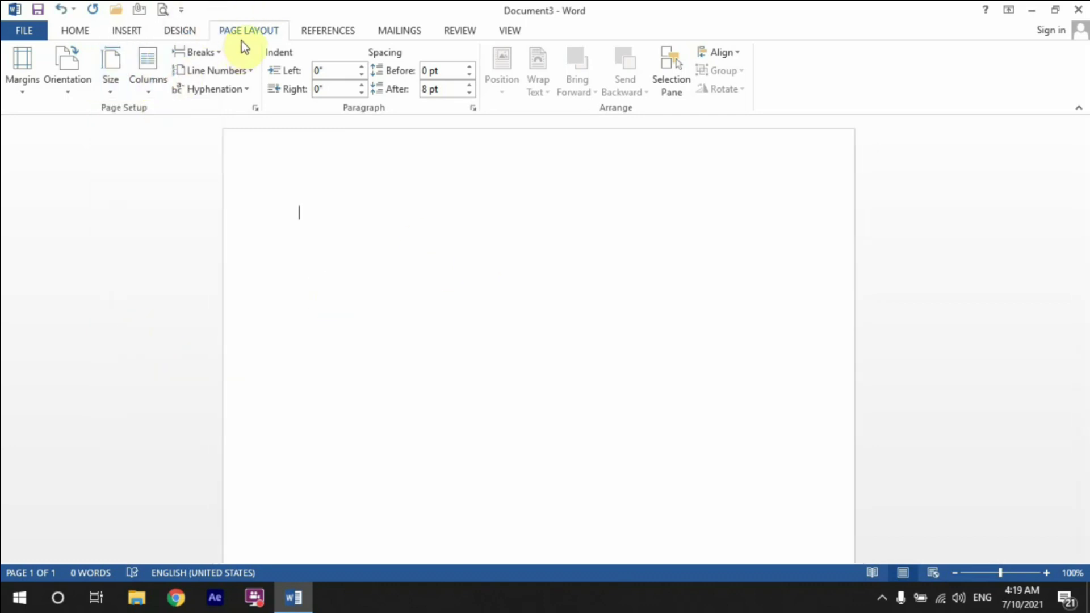
# - View the custom paper size and margin settings in Page Setup, and return to the Home commands
pyautogui.click(105, 94)
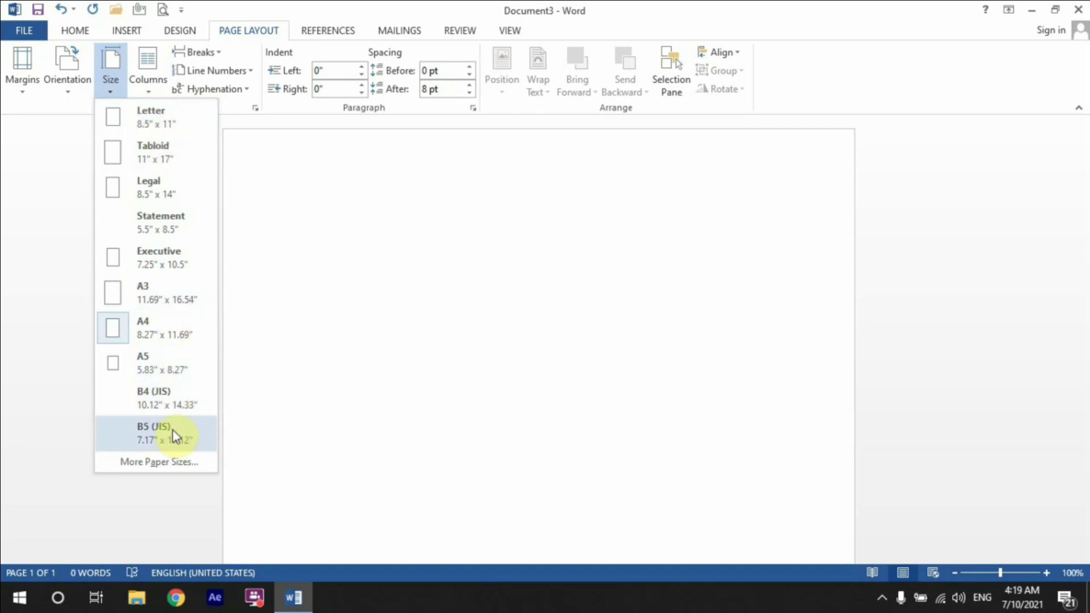
pyautogui.click(166, 466)
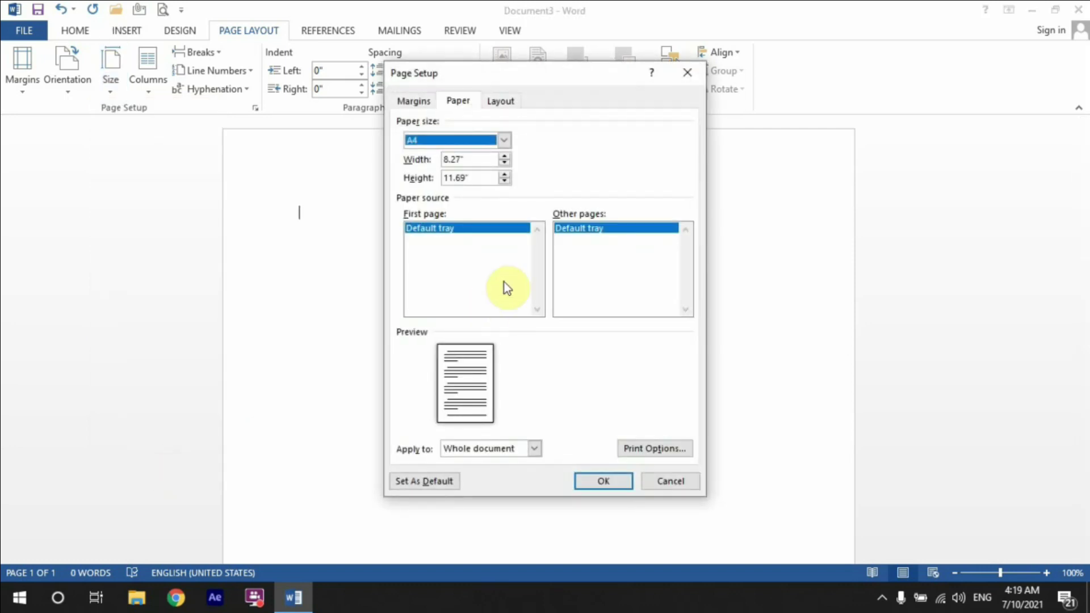
pyautogui.click(415, 101)
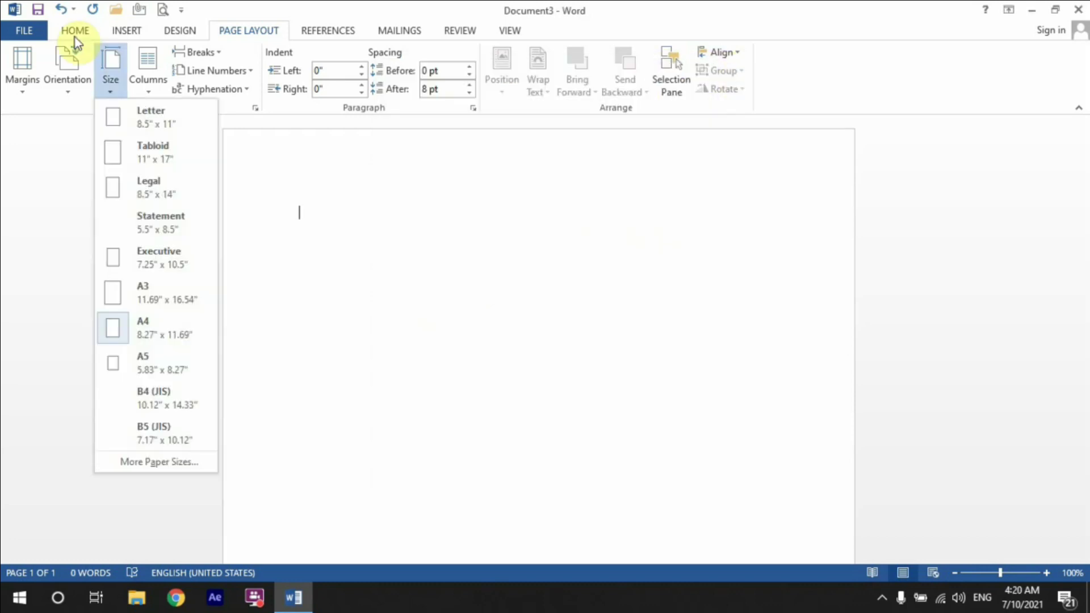
pyautogui.click(74, 36)
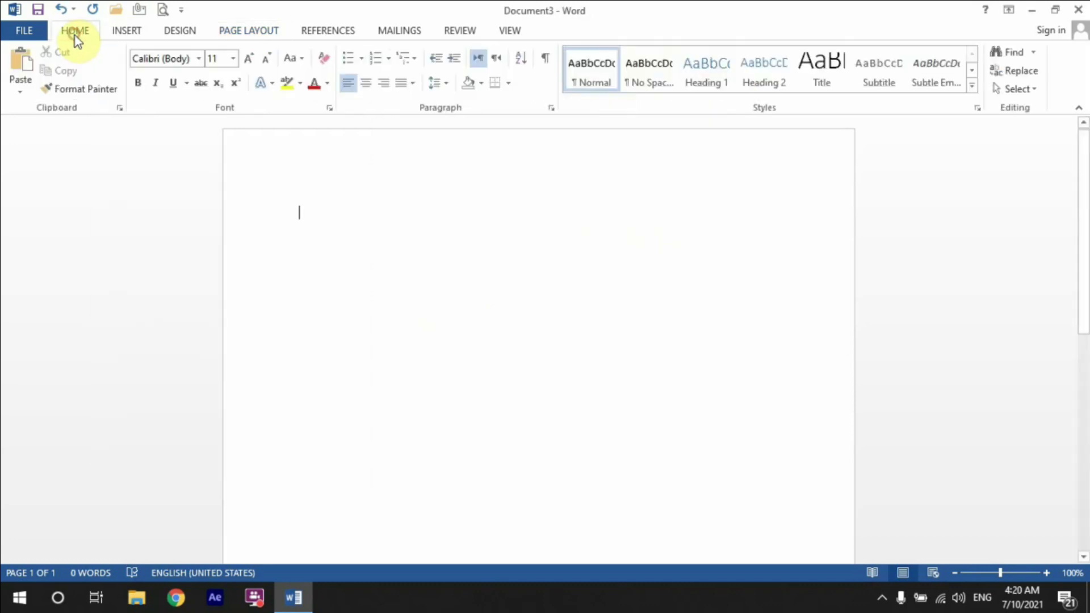
# - Review the custom paper width and height in Page Setup and accept the A4 settings for the whole document
pyautogui.click(250, 35)
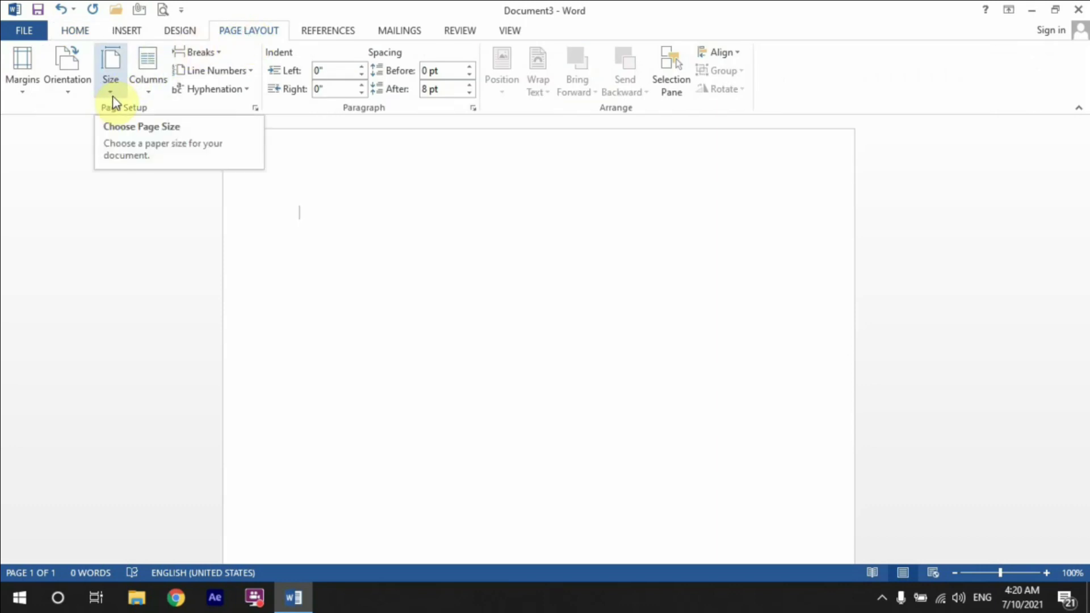
pyautogui.click(114, 101)
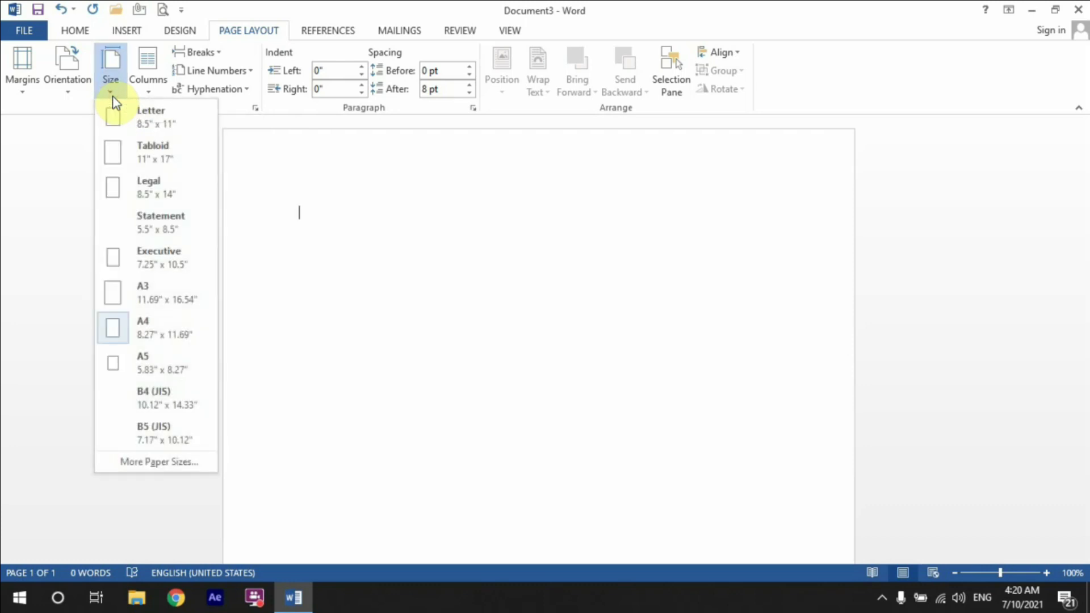
pyautogui.click(160, 463)
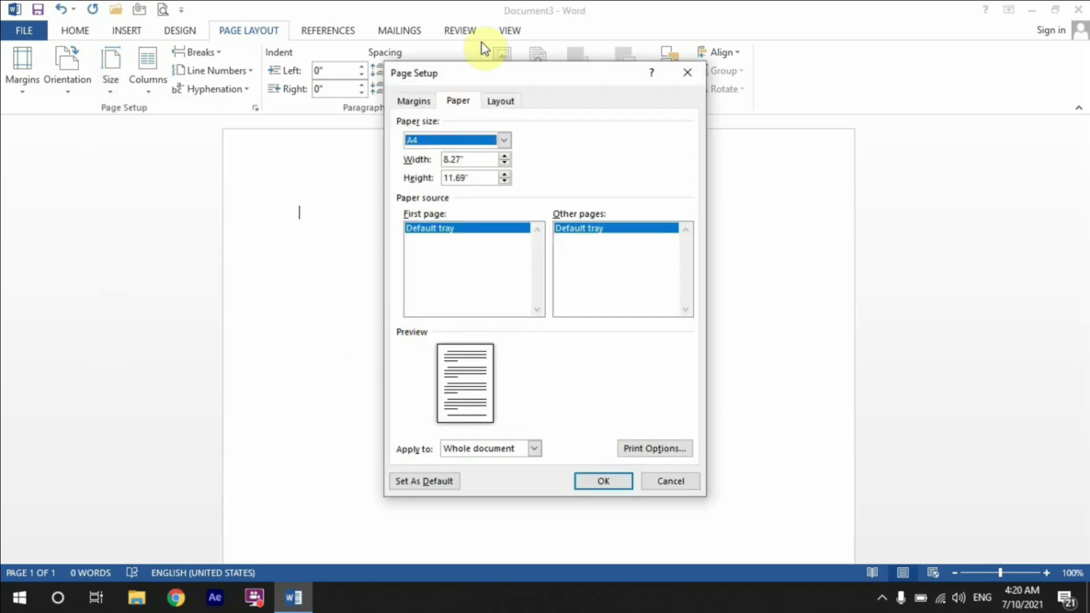
pyautogui.click(463, 159)
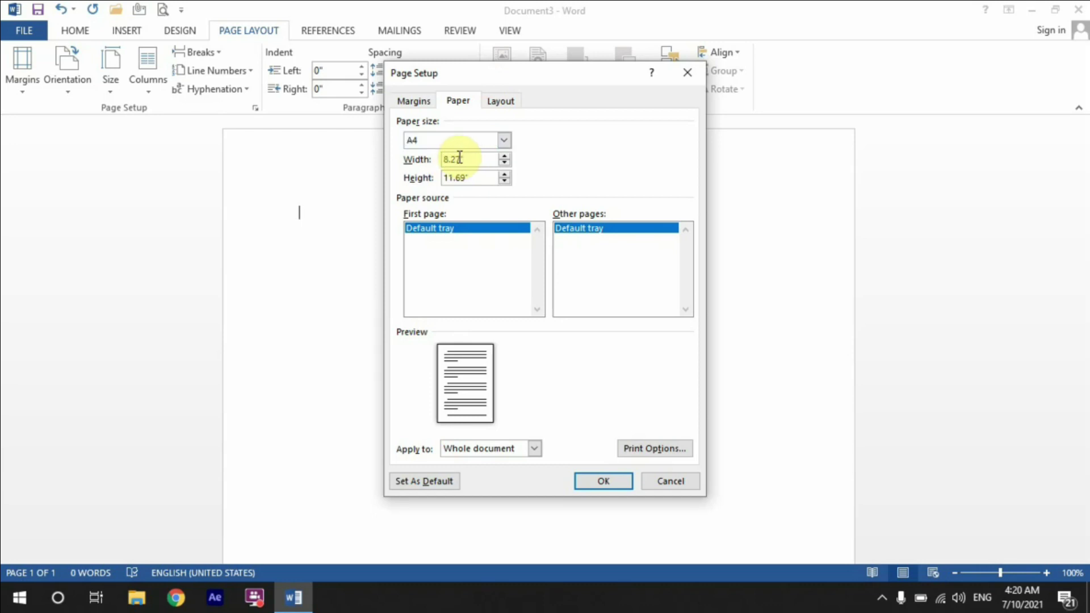
pyautogui.click(407, 159)
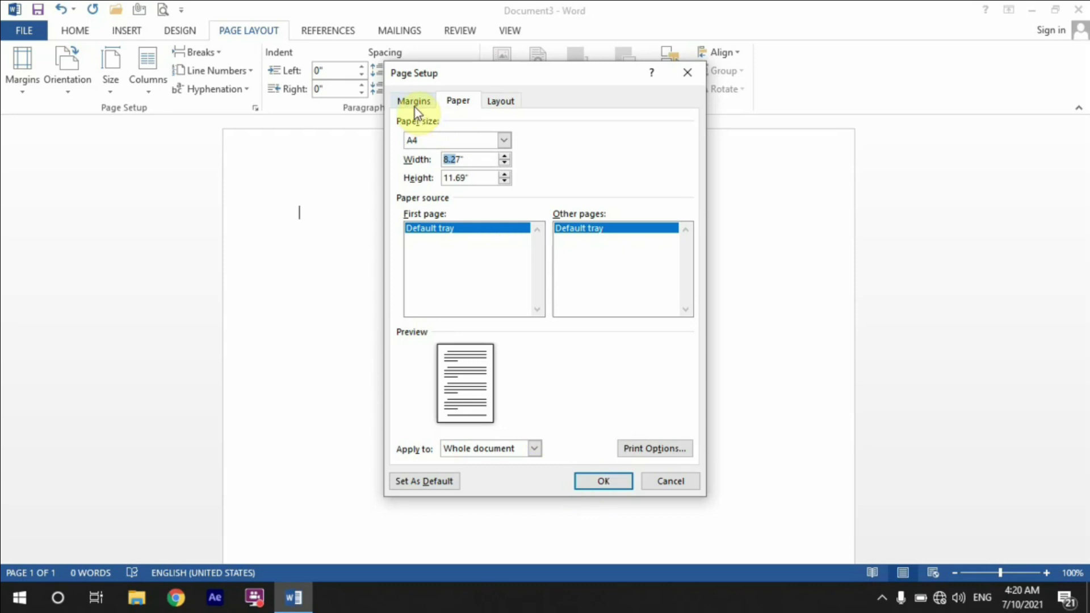
pyautogui.hotkey('shift', 'Tab')
pyautogui.hotkey('shift', 'Tab')
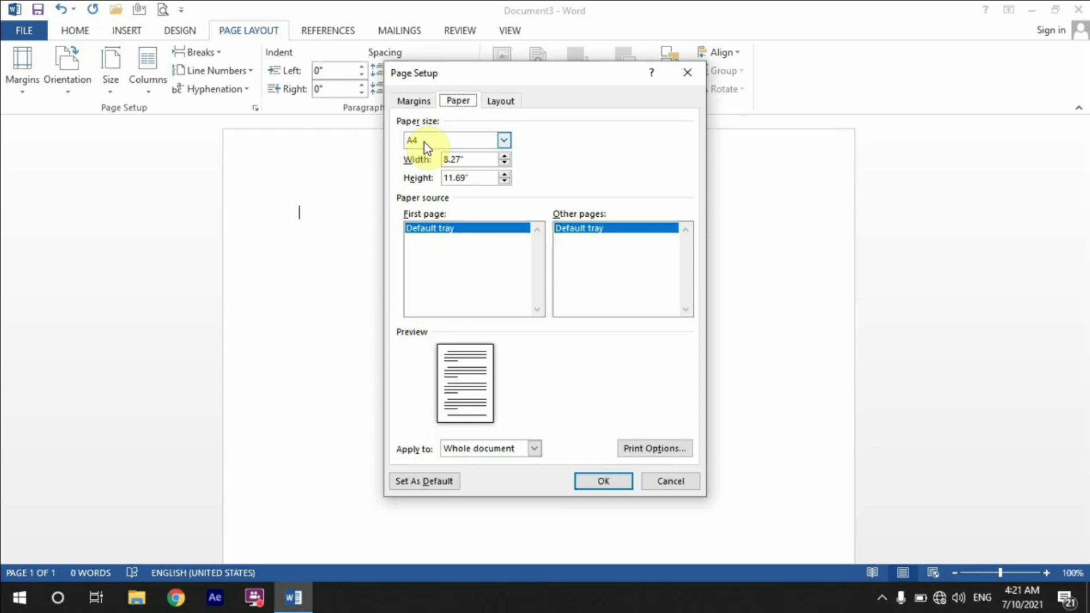
pyautogui.click(603, 482)
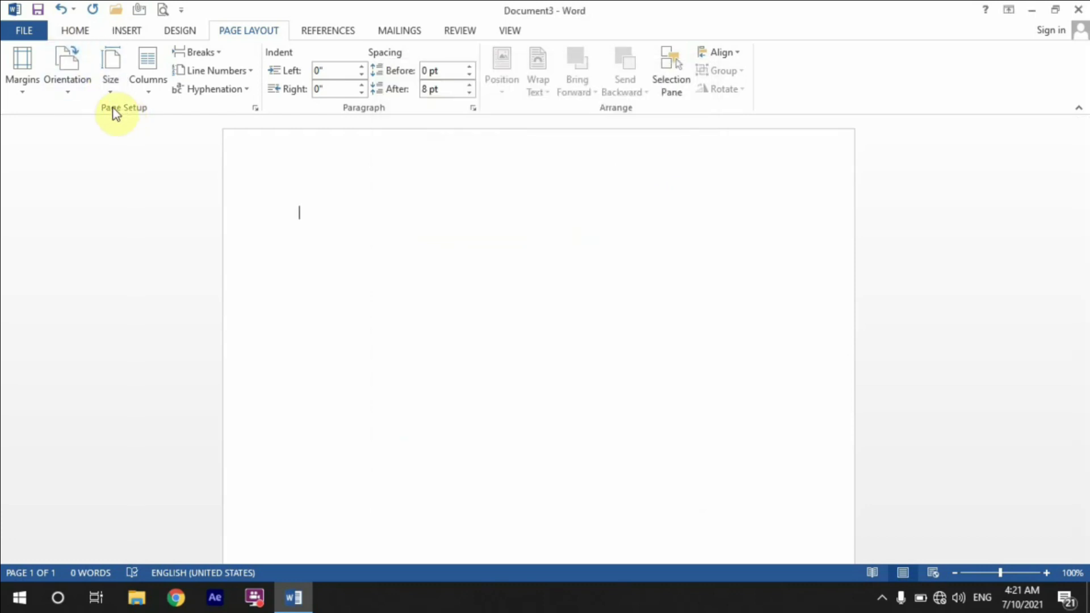
# - Choose A4 (8.27" x 11.69") from the preset paper sizes and return to the Home commands
pyautogui.click(111, 90)
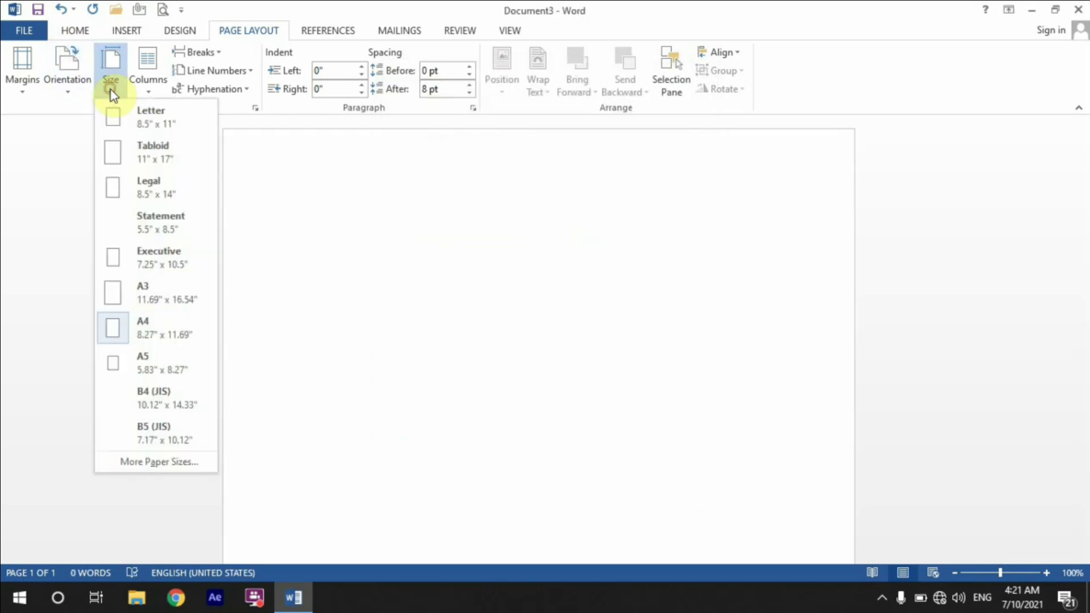
pyautogui.click(126, 333)
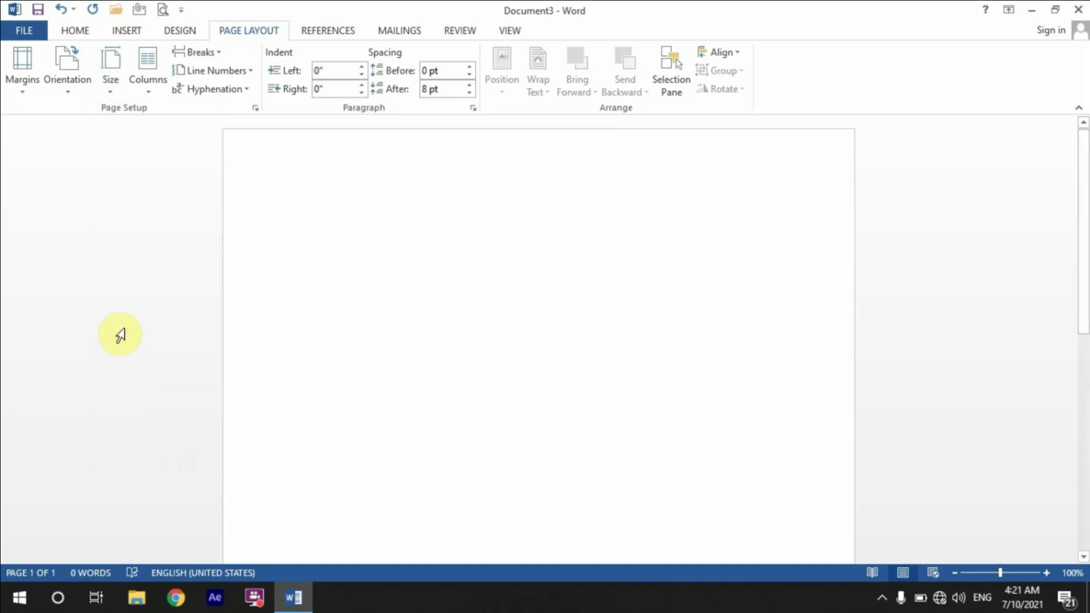
pyautogui.click(66, 31)
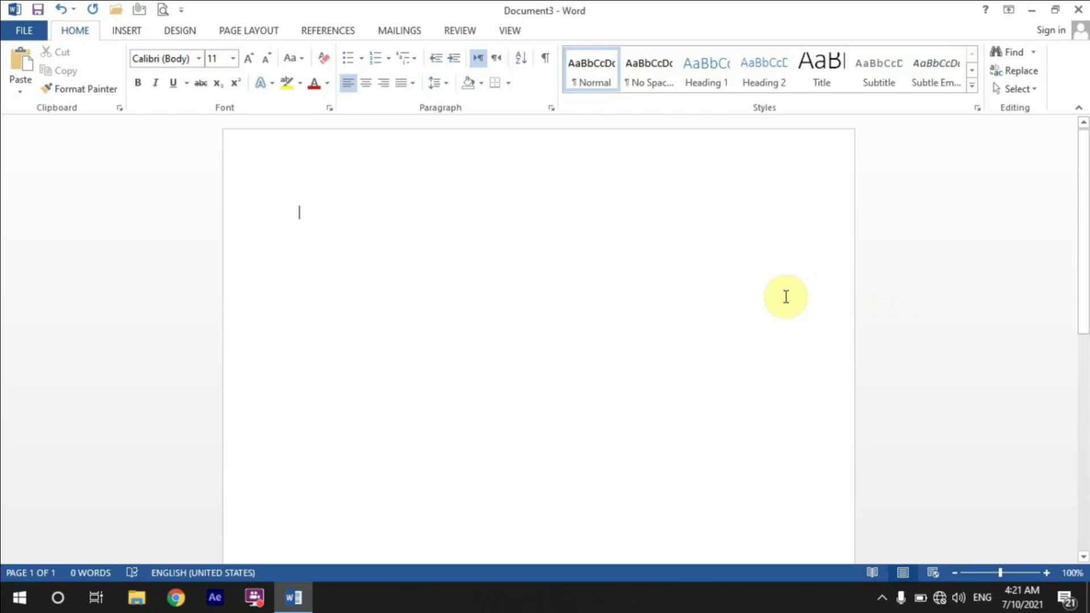
# - Show the horizontal and vertical rulers around the blank document page
pyautogui.moveTo(1082, 187); pyautogui.dragTo(1085, 420)
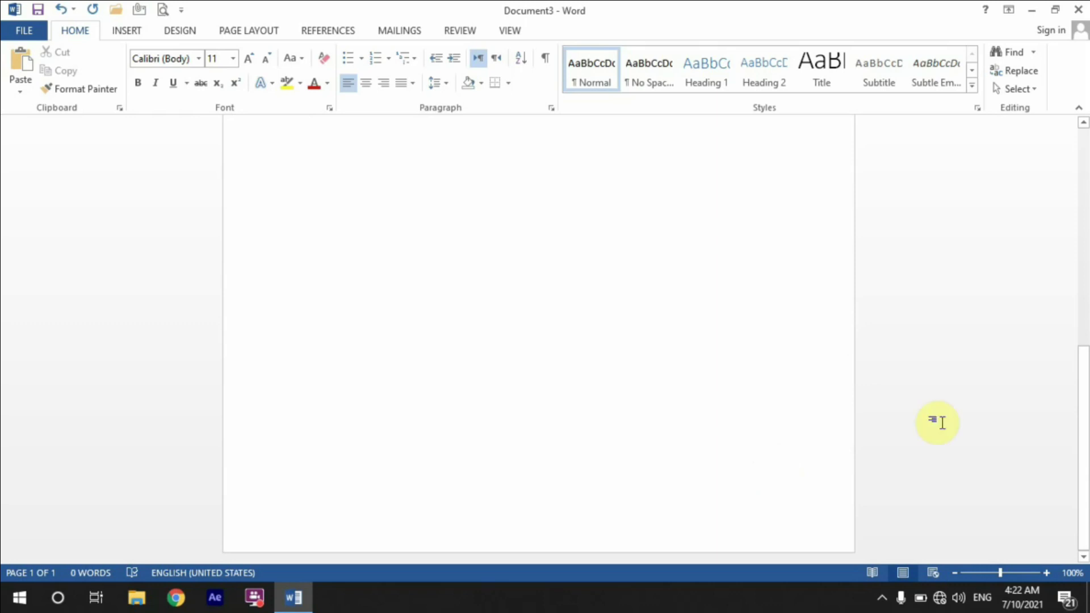
pyautogui.moveTo(1082, 372); pyautogui.dragTo(1040, 94)
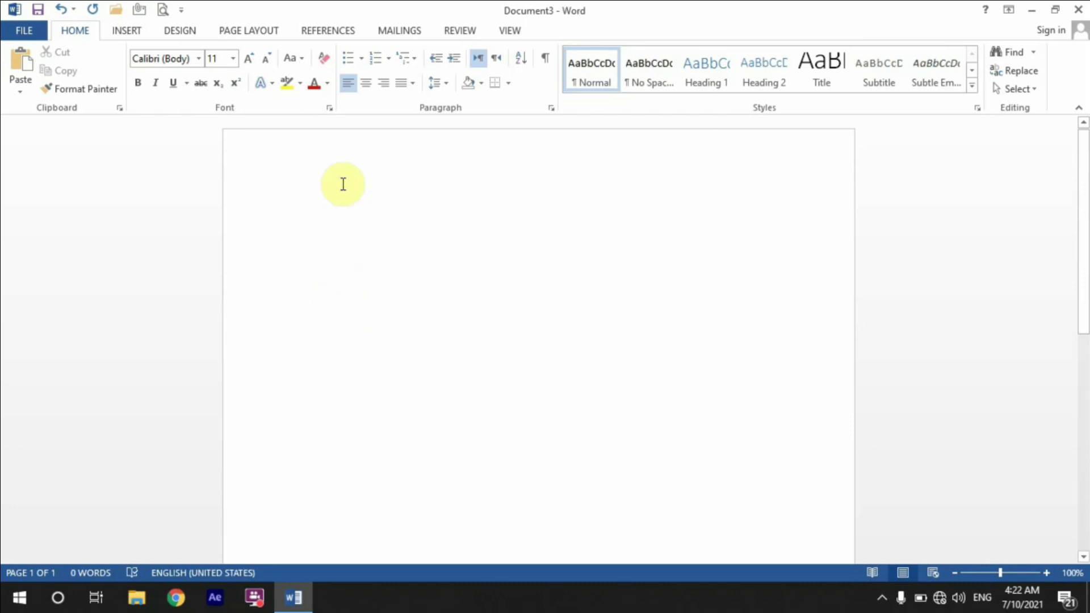
pyautogui.click(514, 31)
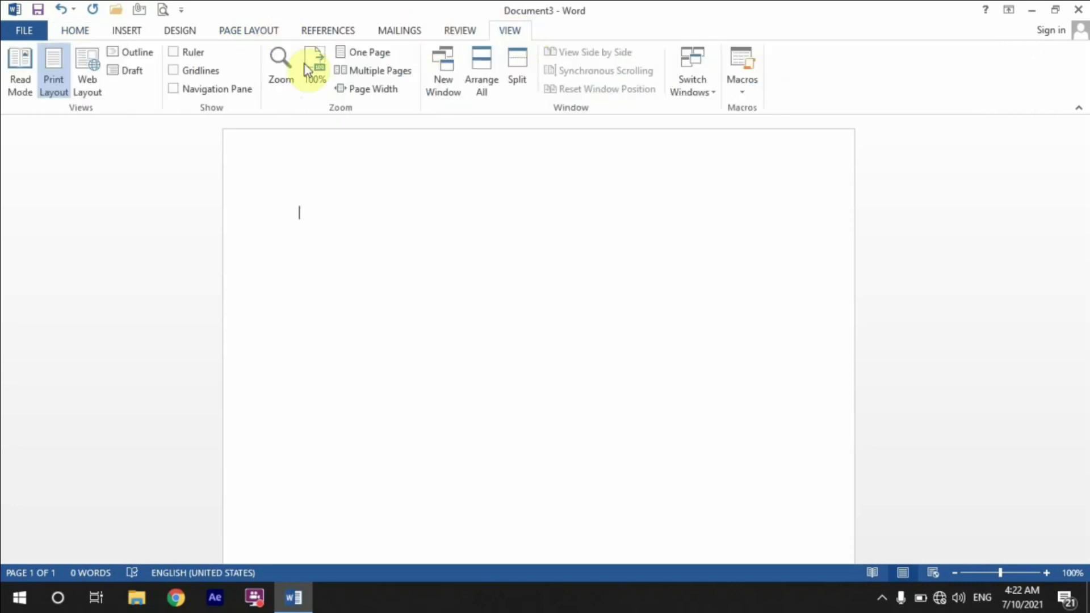
pyautogui.click(178, 52)
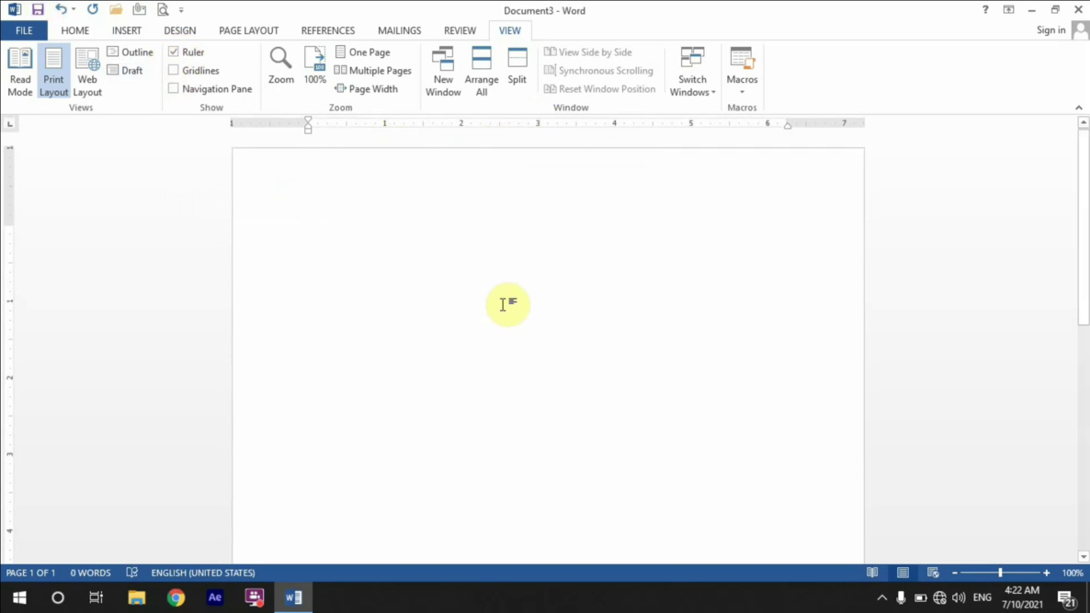
pyautogui.moveTo(307, 131); pyautogui.dragTo(308, 129)
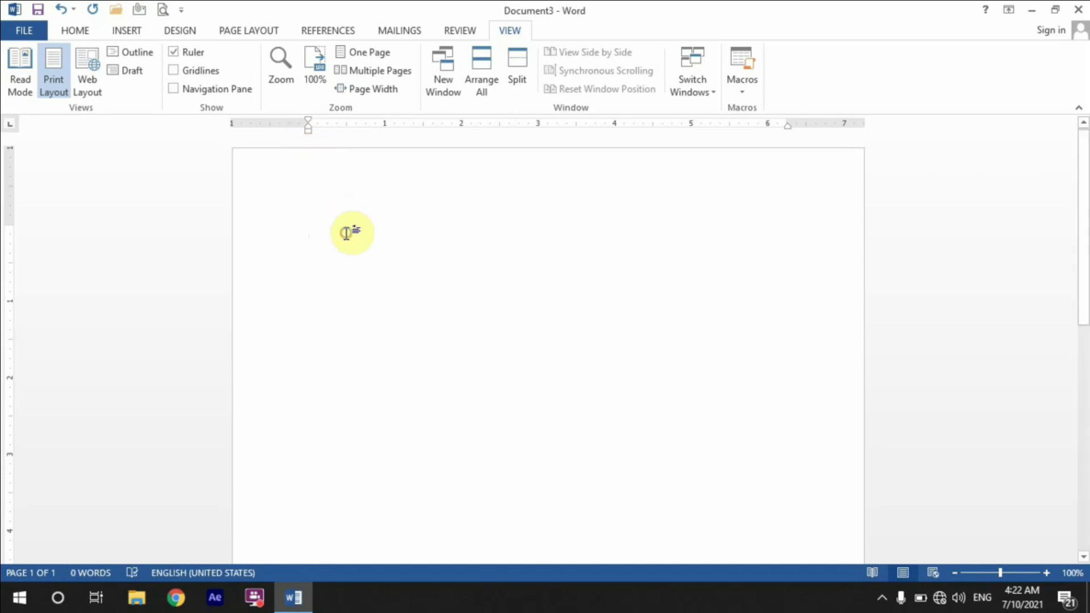